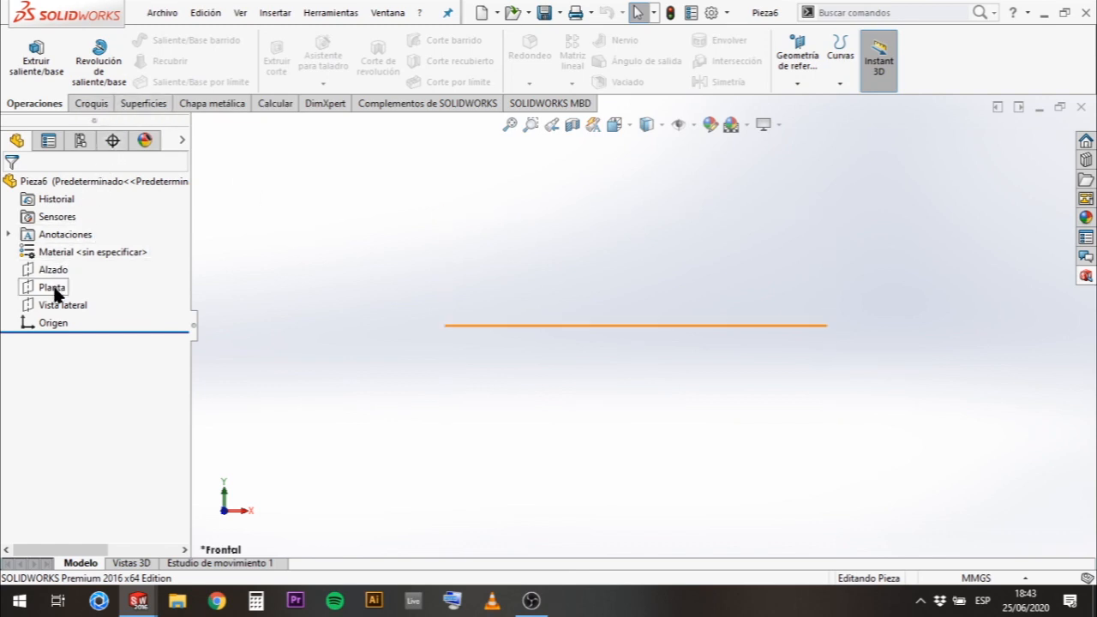
- Start a new sketch on the Planta plane
left_click(85, 104)
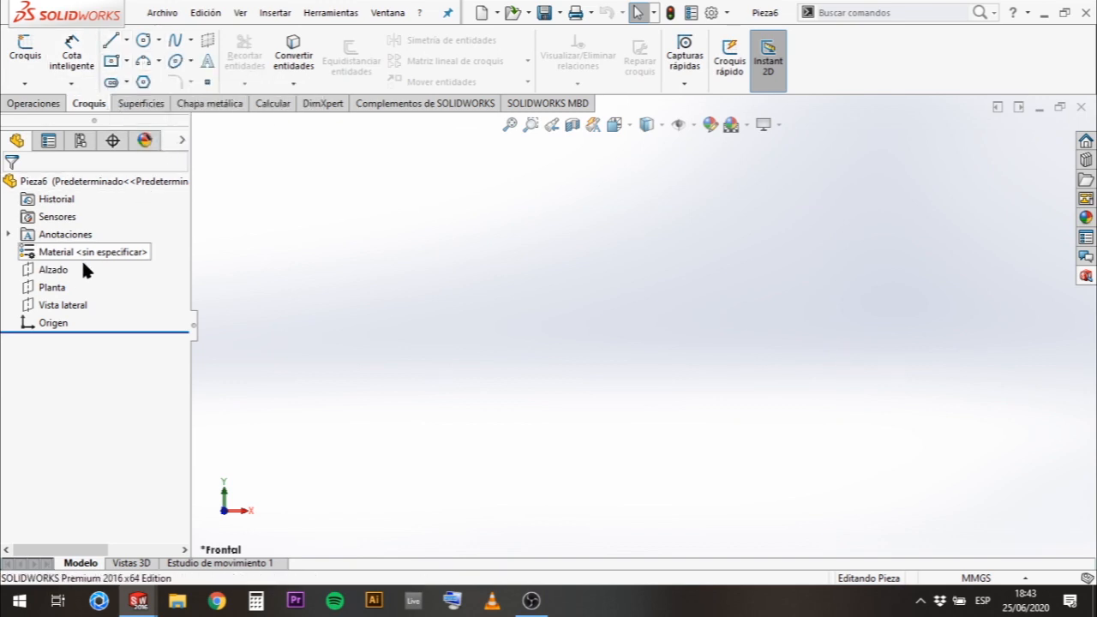
left_click(31, 289)
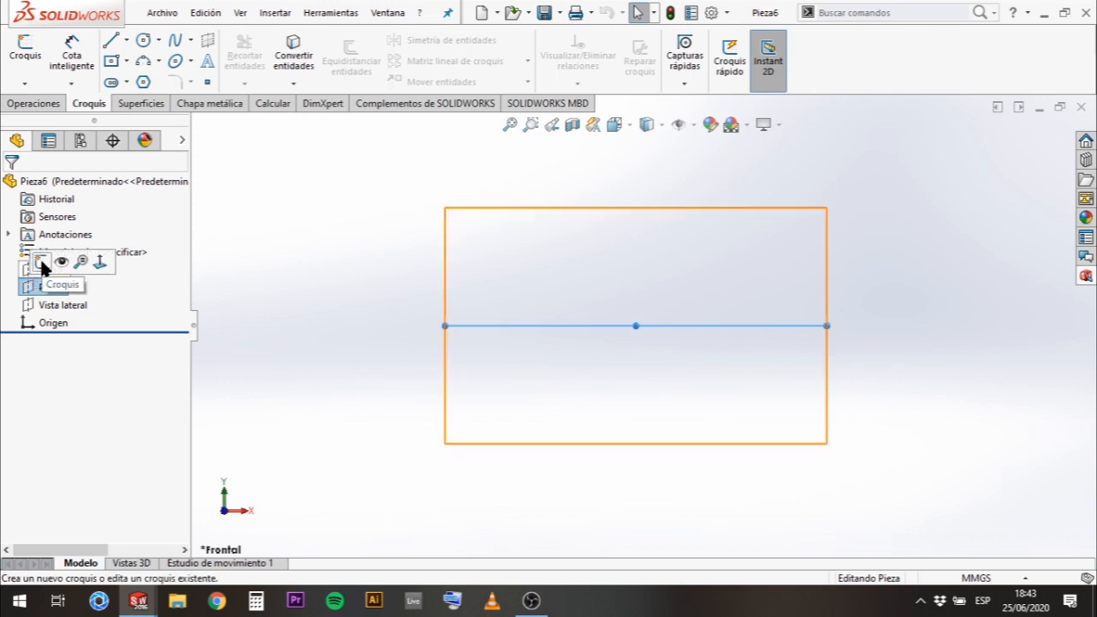
left_click(41, 262)
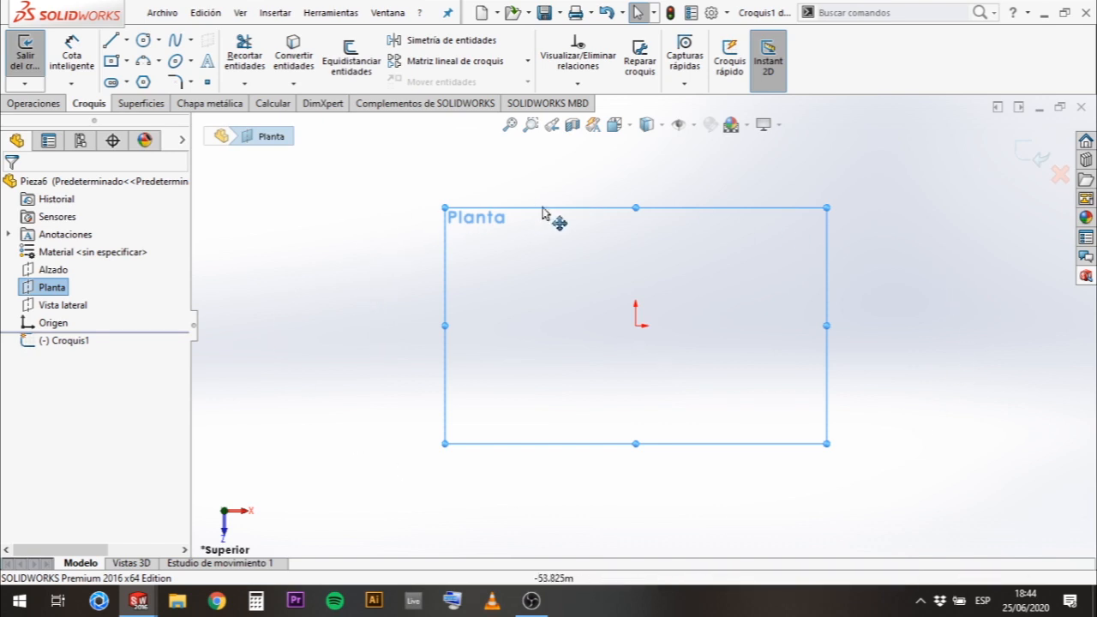
left_click(285, 280)
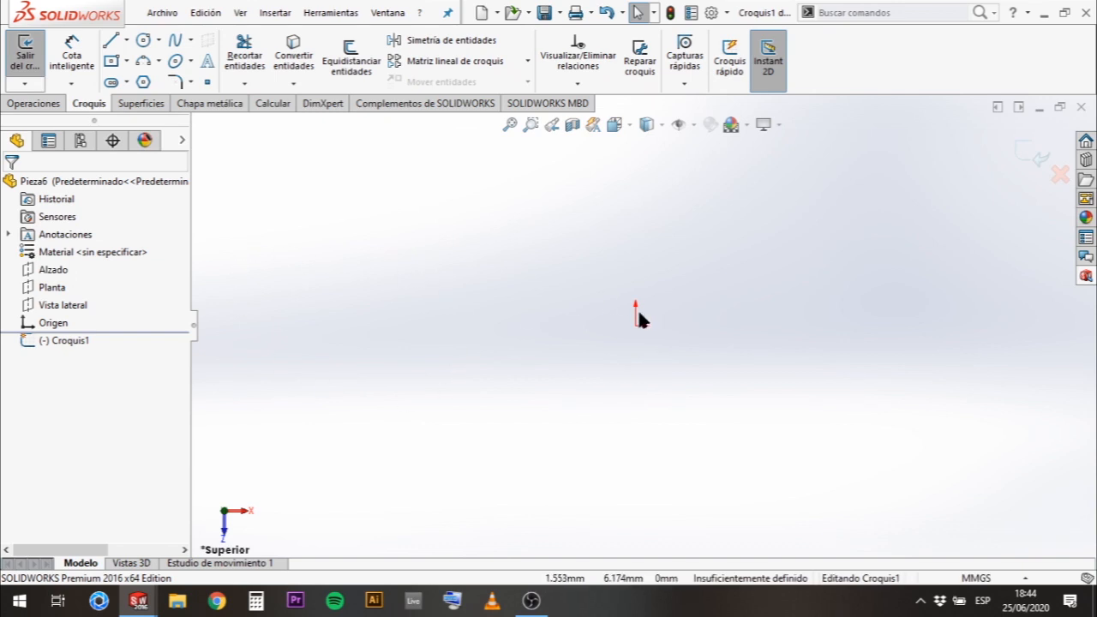
- Orient the view normal to the Planta plane from below and return it to the top view
left_click(34, 291)
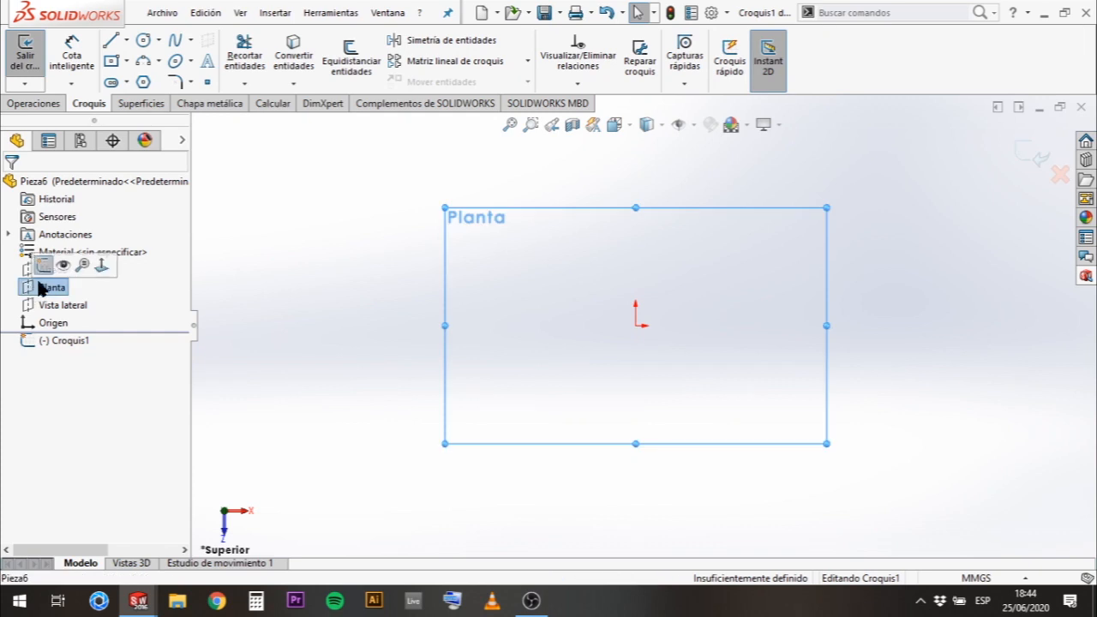
left_click(102, 265)
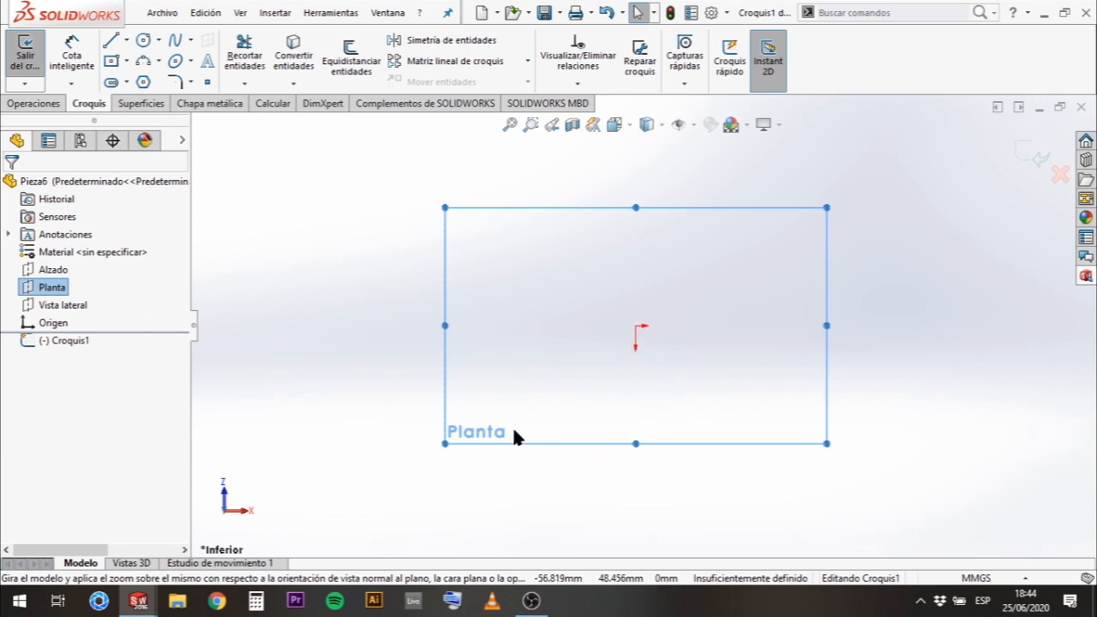
right_click(38, 288)
left_click(120, 273)
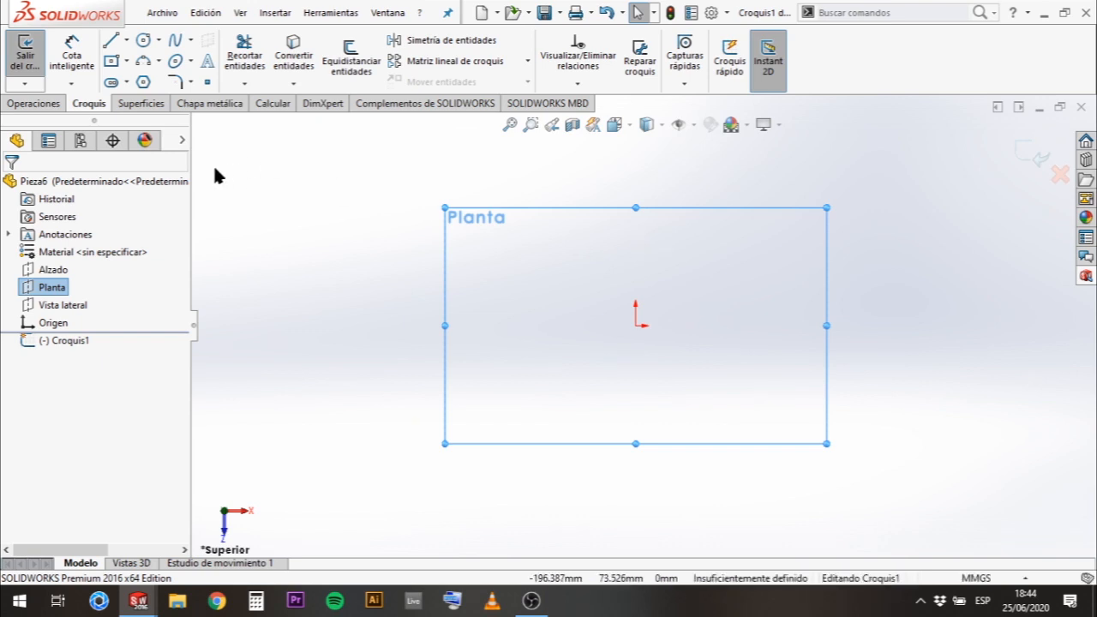
- Sketch a centre rectangle on the origin with a height of 54 mm and a width of 80 mm
left_click(127, 62)
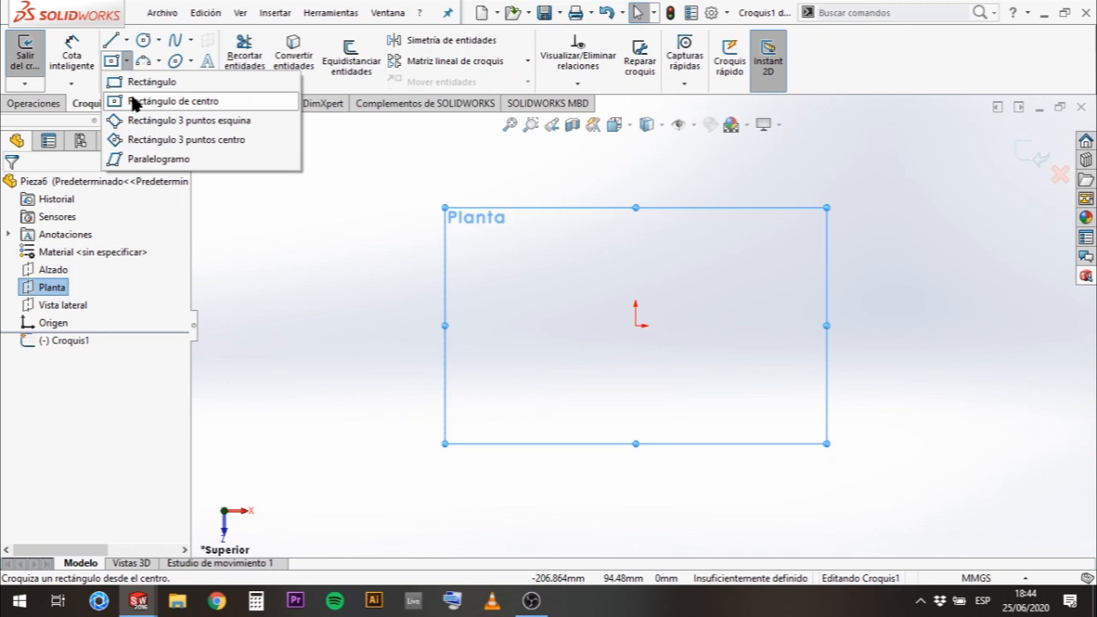
left_click(133, 103)
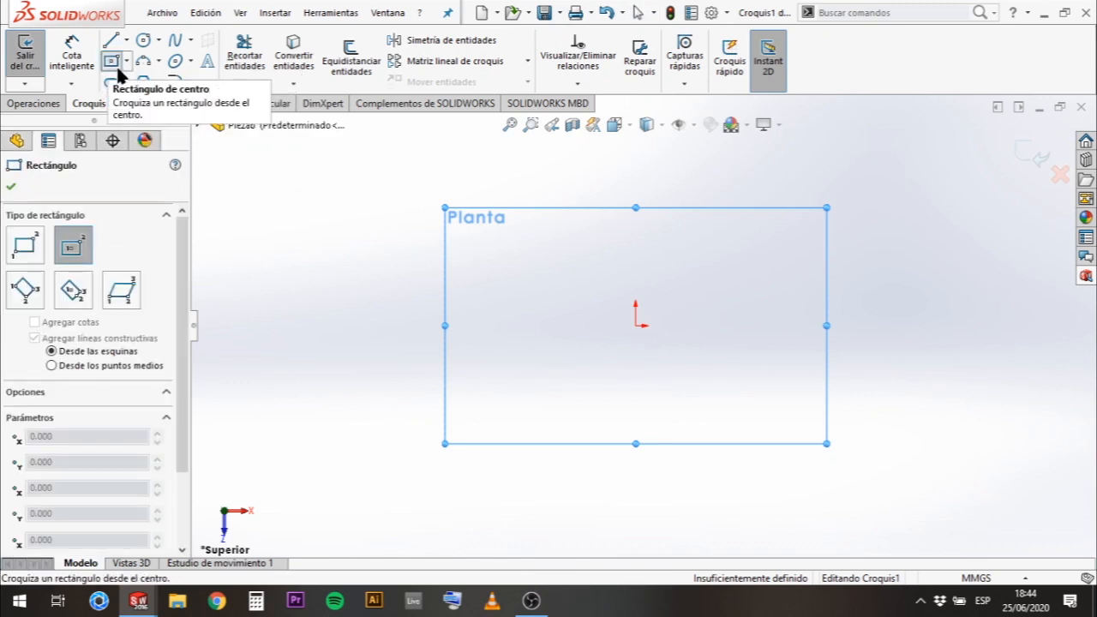
left_click(127, 62)
left_click(141, 83)
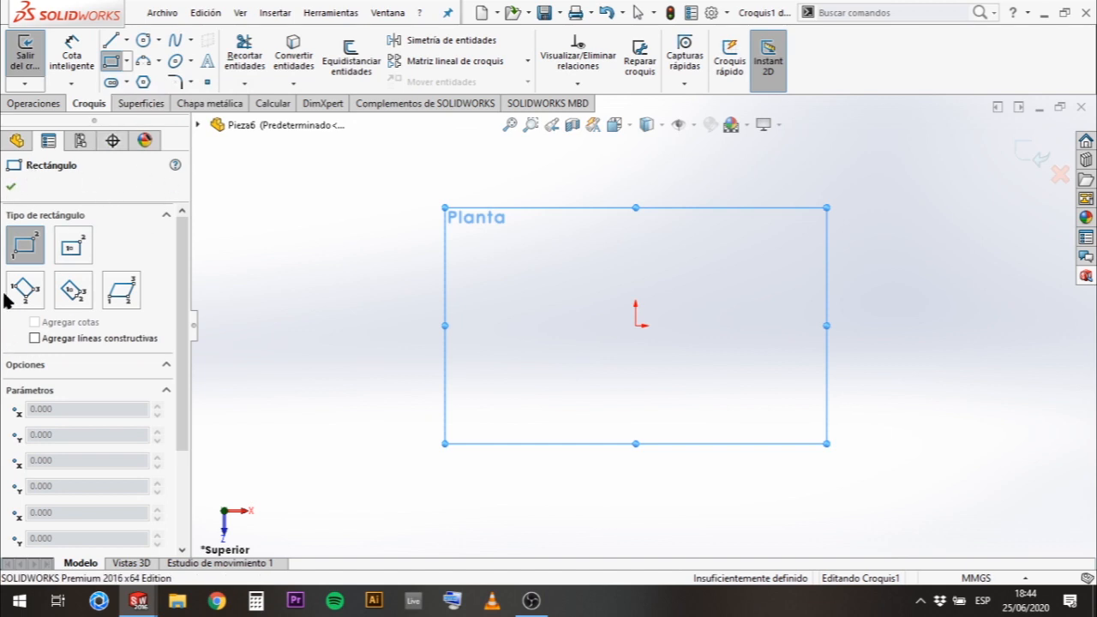
left_click(74, 246)
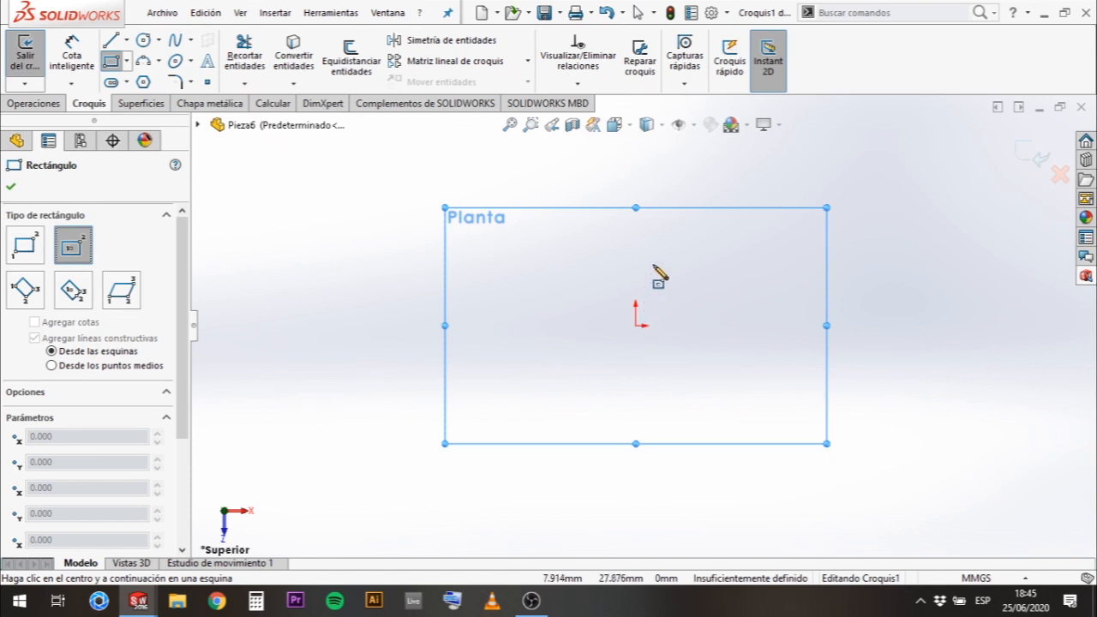
left_click(635, 325)
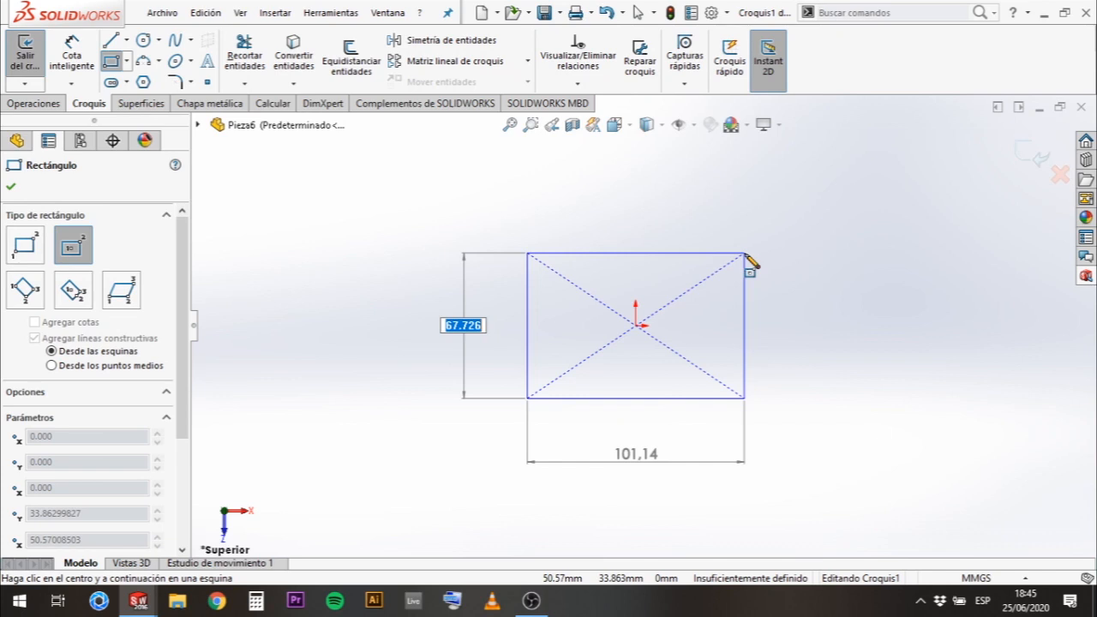
type("54")
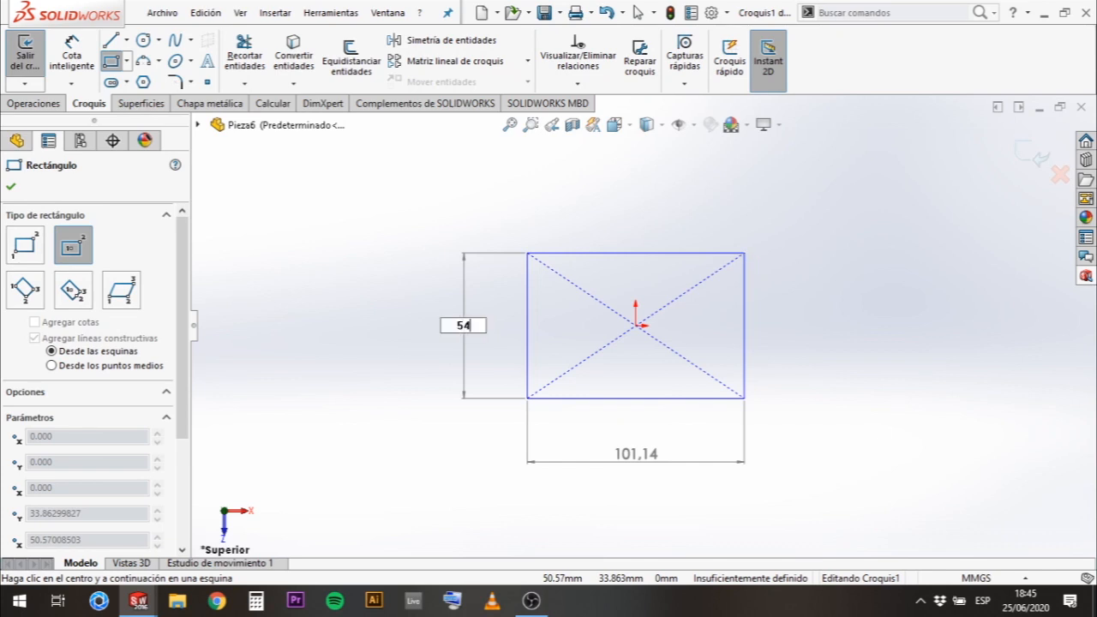
key("Tab")
type("80")
key("Return")
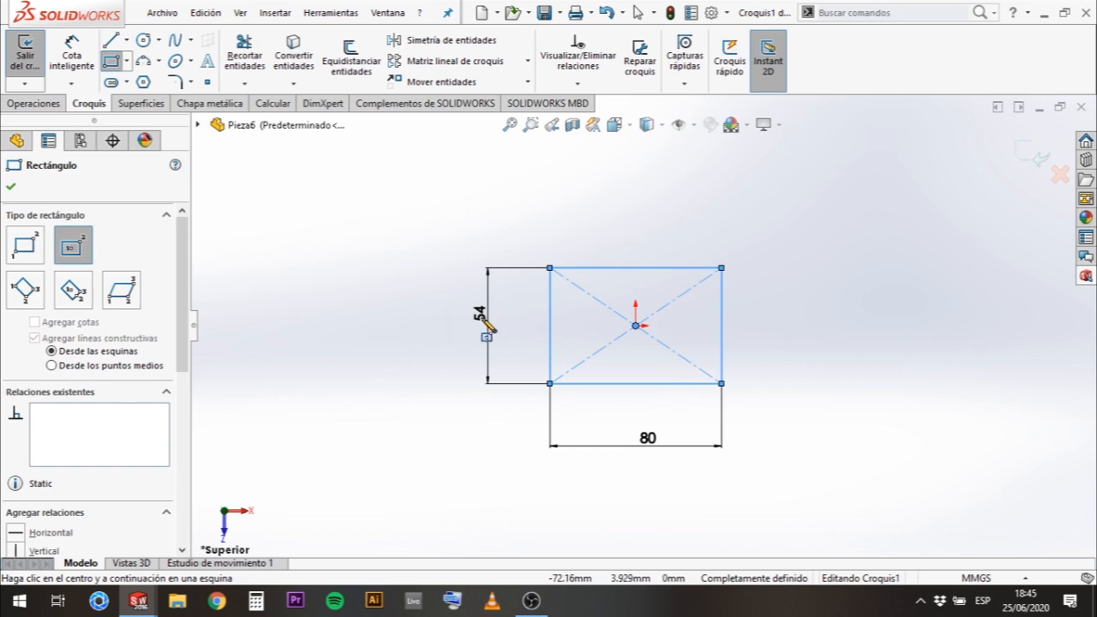
key("Escape")
- Move the rectangle's height dimension slightly farther out and centre the width dimension below the rectangle
left_click_drag(483, 324, 471, 328)
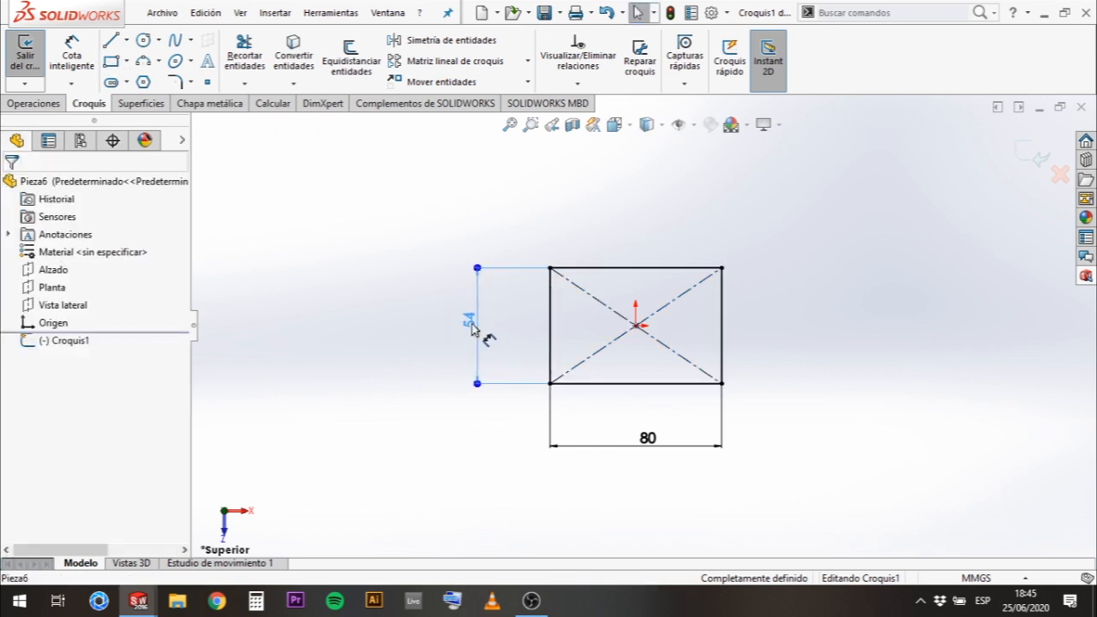
left_click(471, 326)
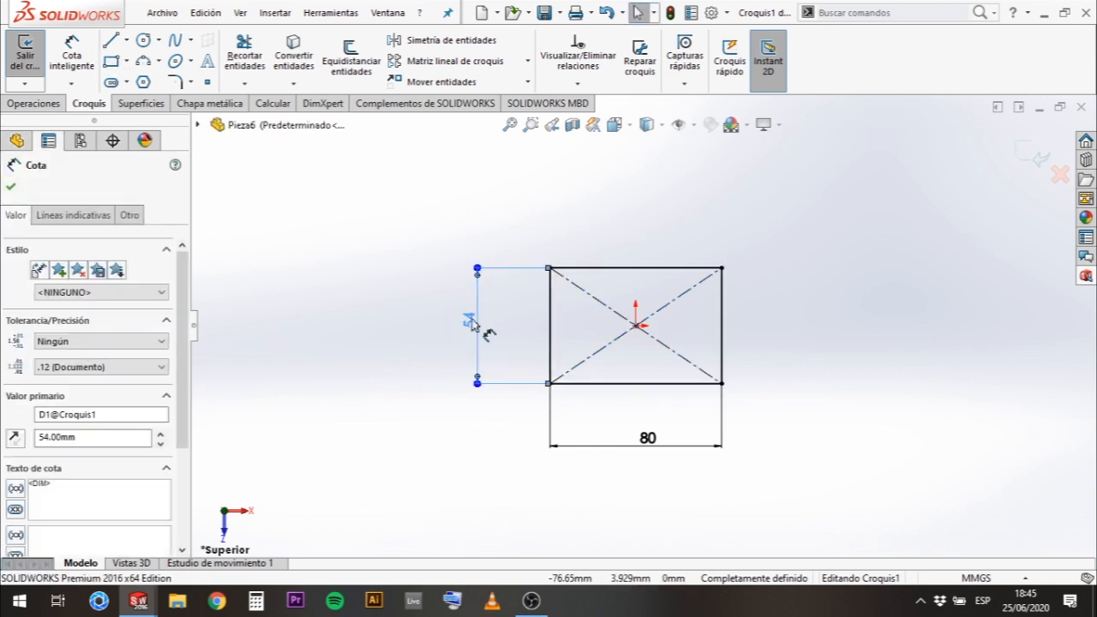
left_click(437, 224)
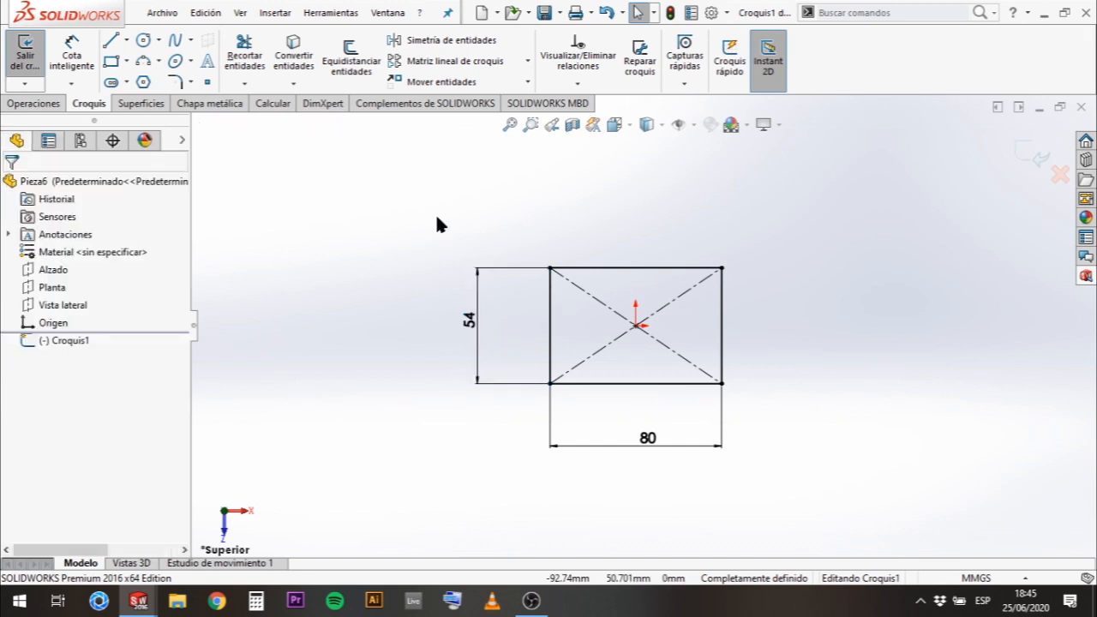
left_click_drag(648, 448, 638, 443)
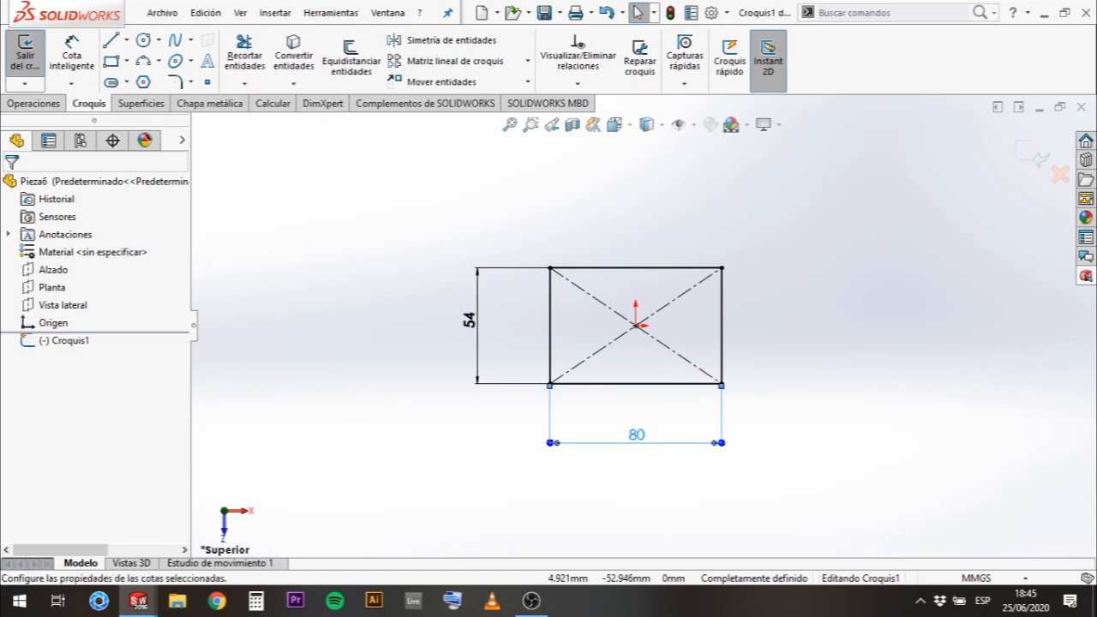
- Review the system's sketch options for on-screen numeric input and creating dimensions only when a value is entered
left_click(712, 15)
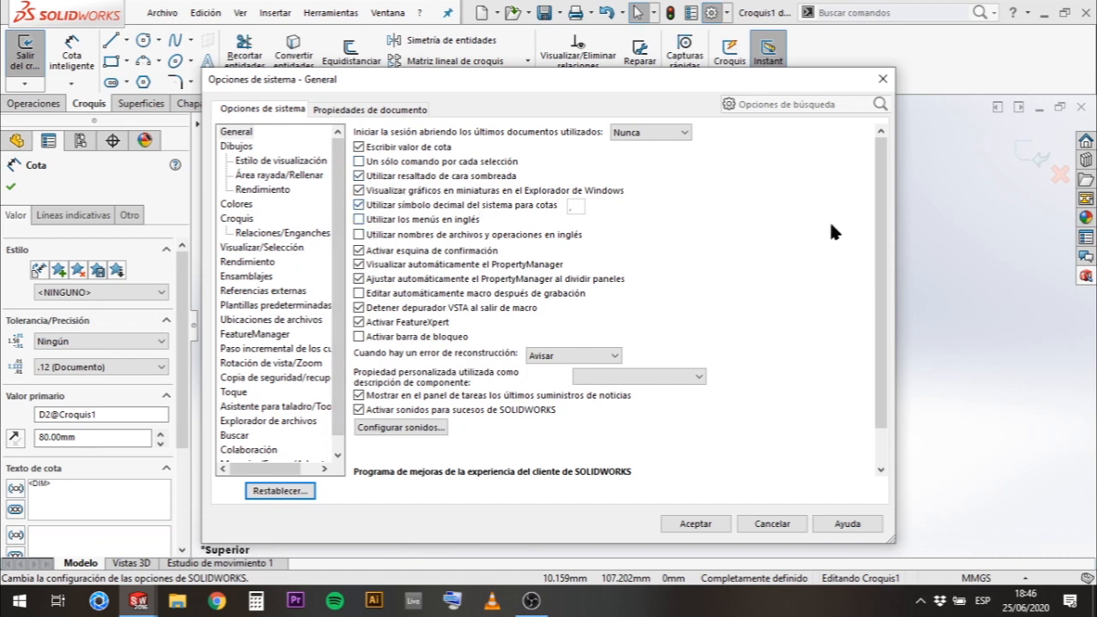
mouse_move(883, 176)
left_mouse_down()
mouse_move(899, 270)
mouse_move(887, 170)
left_mouse_up()
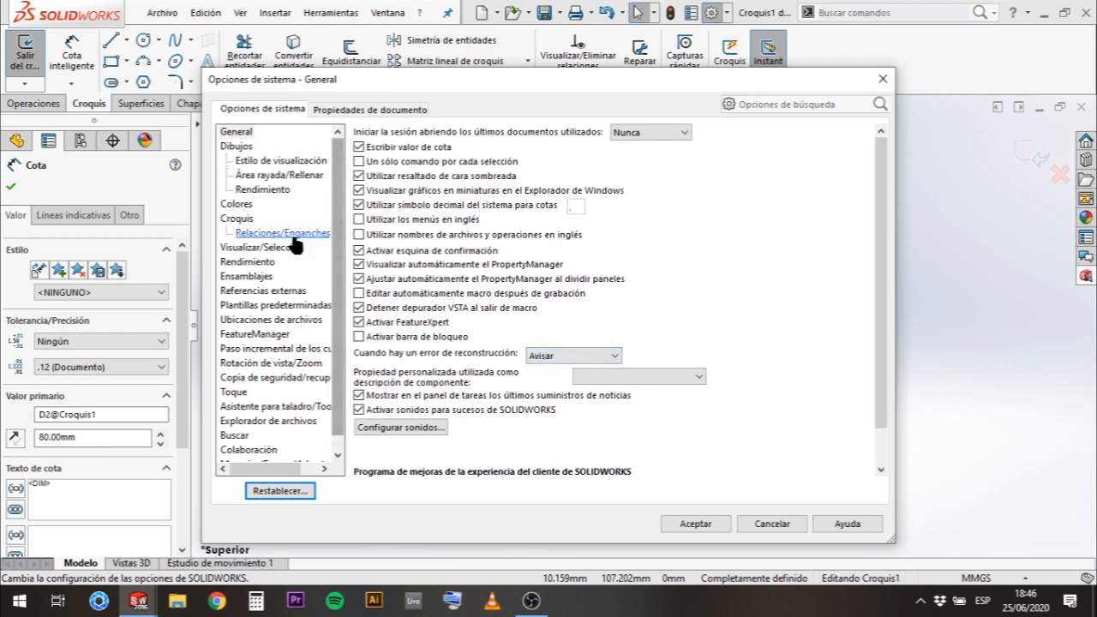
left_click(243, 221)
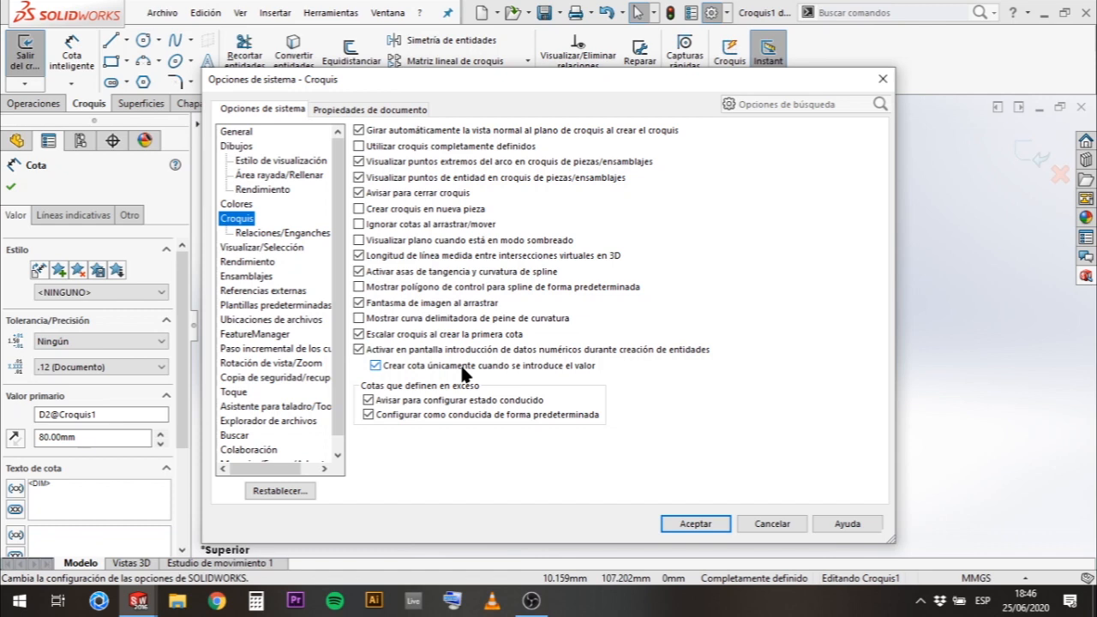
left_click(711, 524)
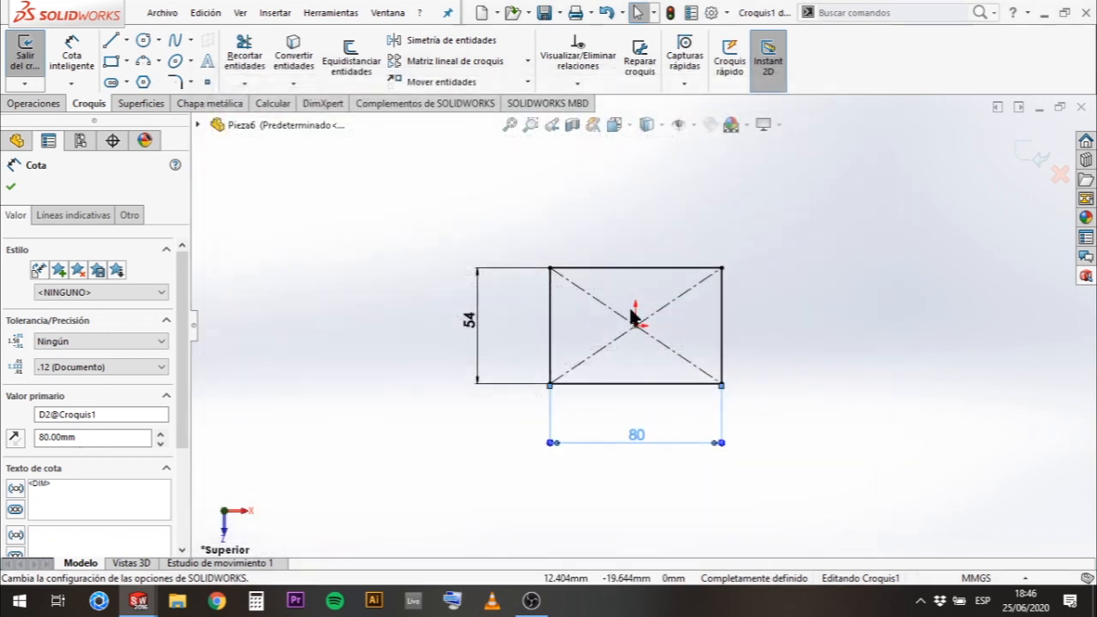
- Move the width and height dimensions closer to the rectangle and clear the selection
left_click_drag(641, 447, 640, 433)
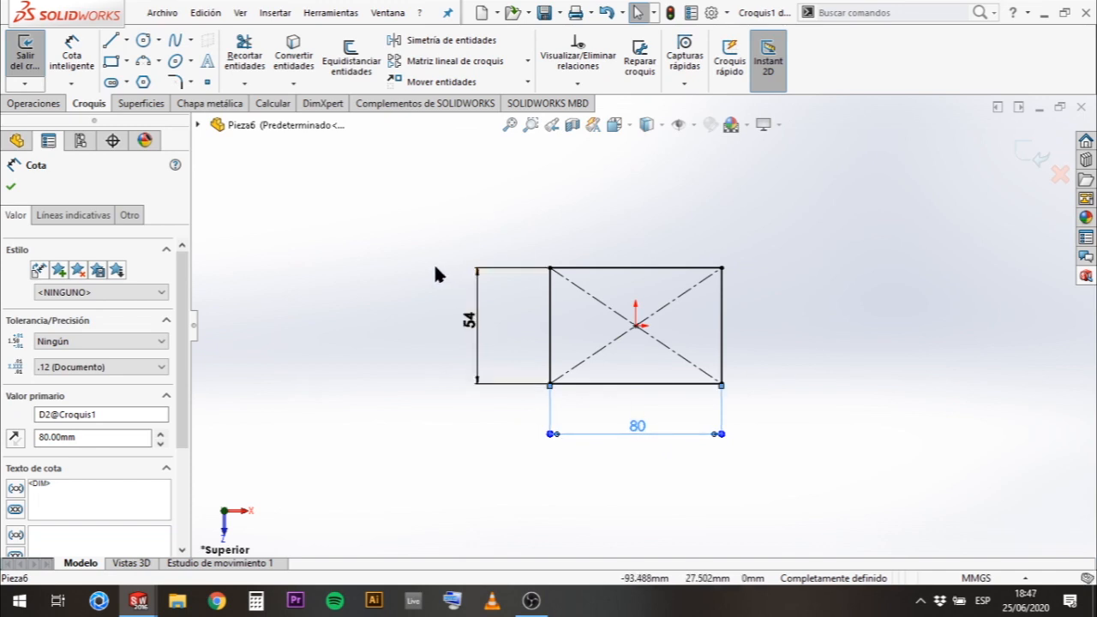
left_click(470, 322)
left_click_drag(469, 327, 481, 326)
left_click(393, 271)
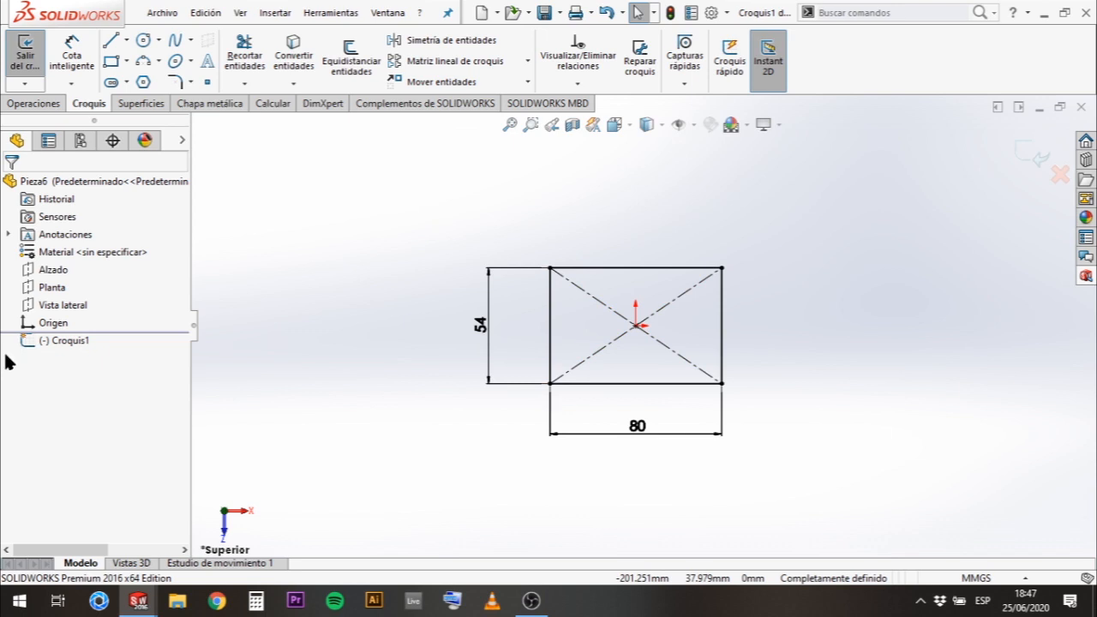
- Draw a tangent arc of 30 mm radius from the rectangle's upper-left corner, ending on its lower edge
left_click(158, 61)
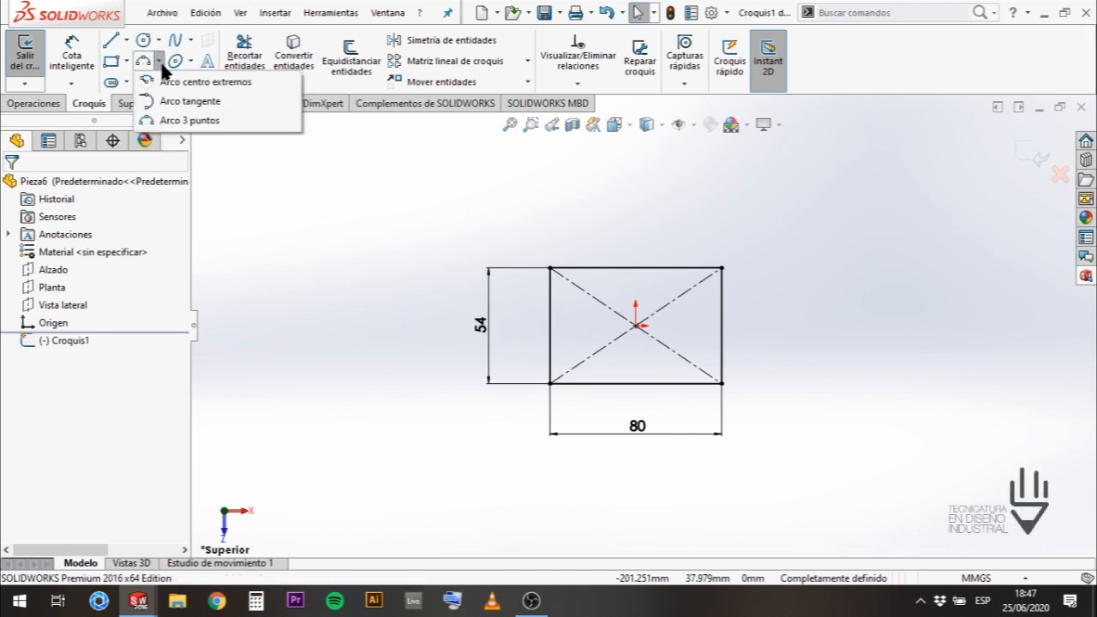
left_click(185, 101)
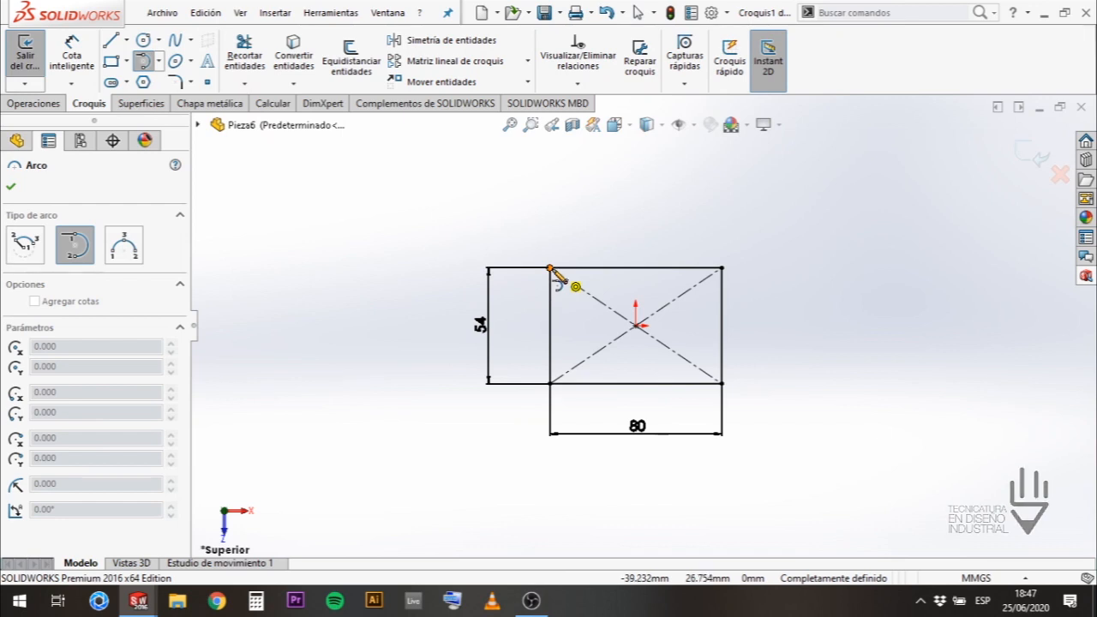
left_click(550, 268)
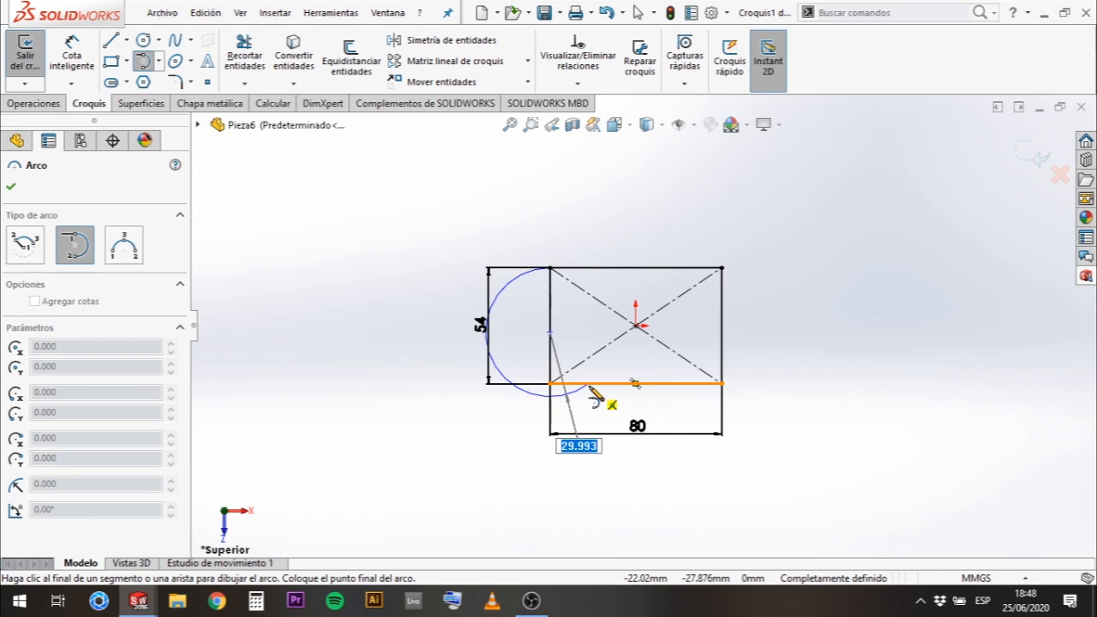
type("30")
key("Return")
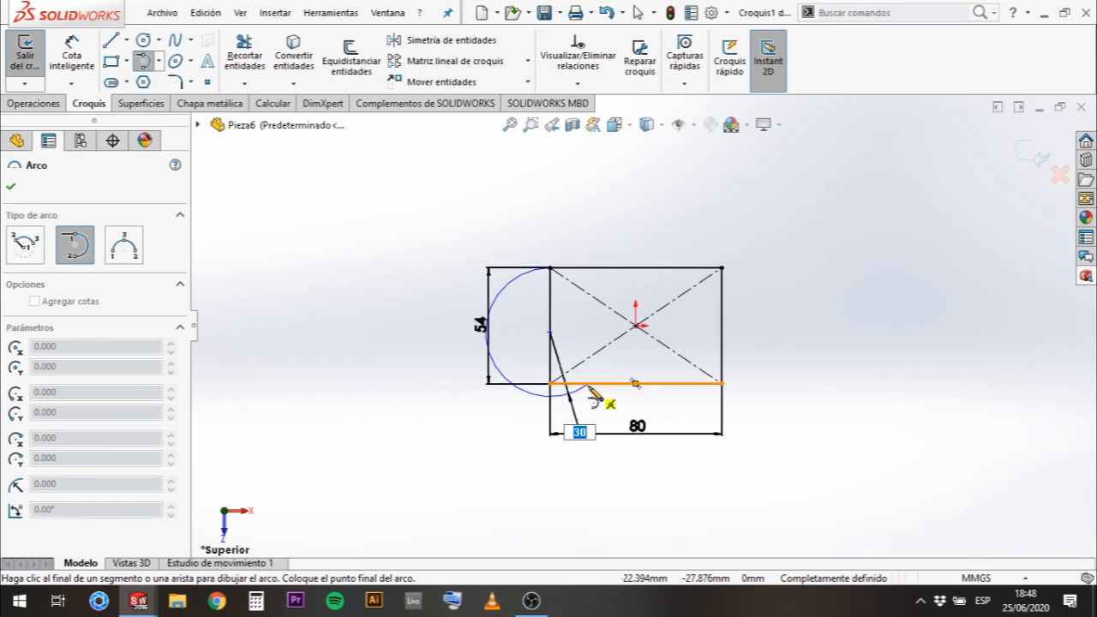
left_click(589, 382)
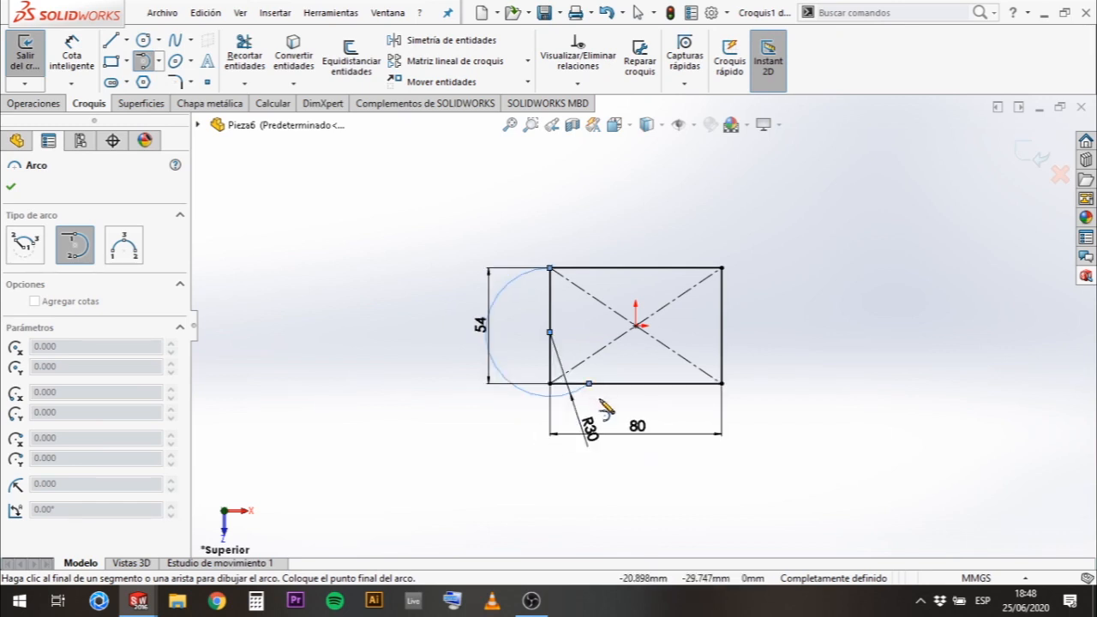
key("Escape")
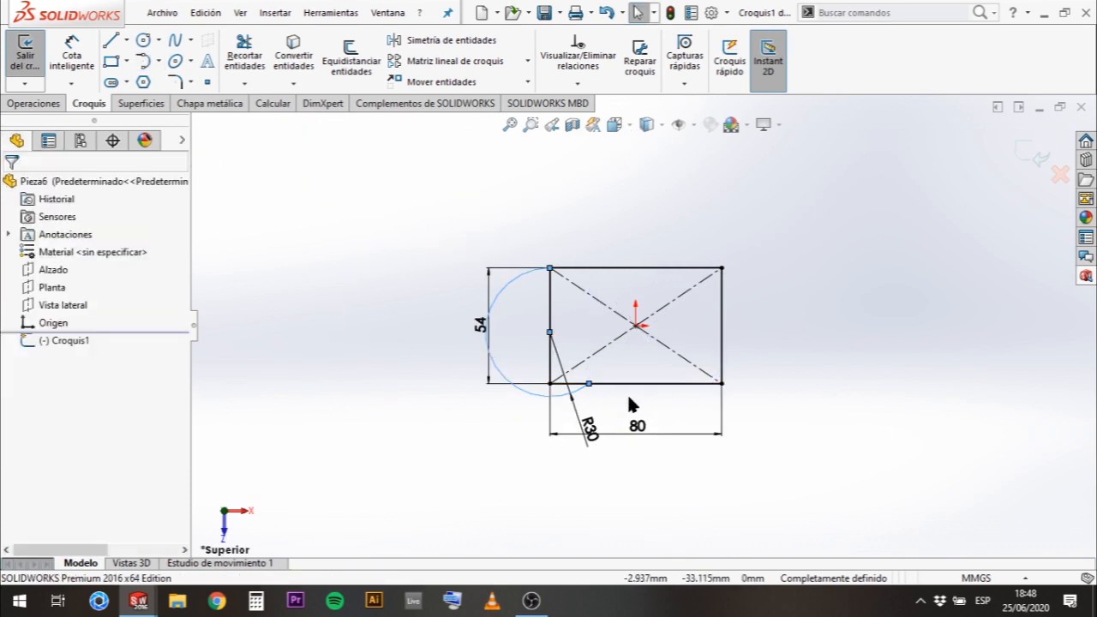
- Draw a circle of 60 mm diameter in the empty area above and to the right of the rectangle
scroll(641, 409, "up", 3)
scroll(661, 287, "down", 3)
scroll(793, 200, "up", 1)
left_click(788, 261)
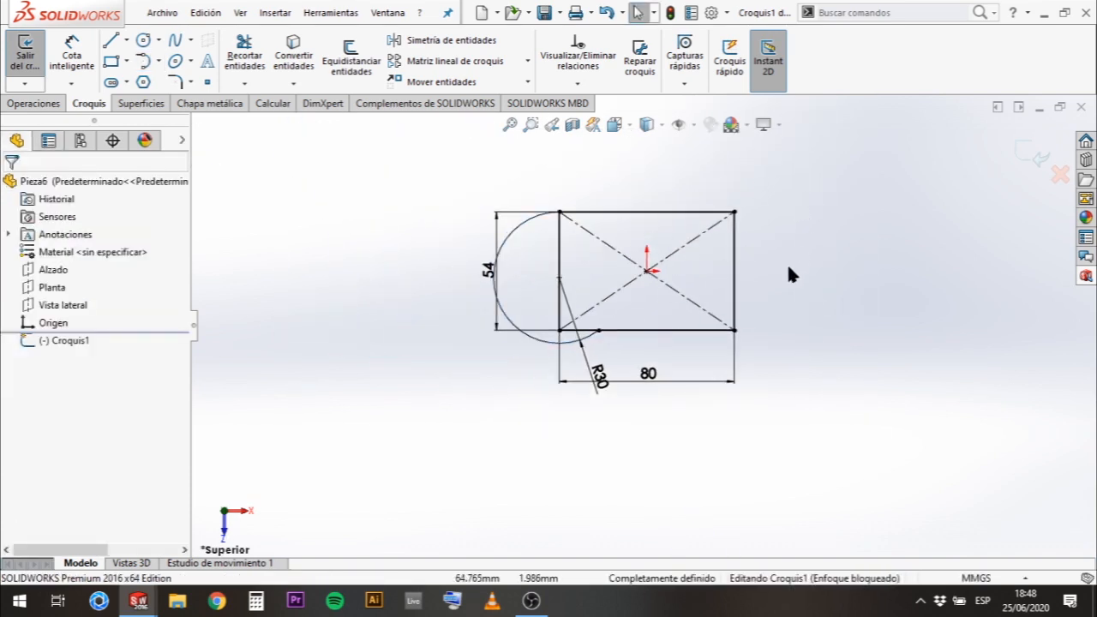
scroll(786, 263, "down", 3)
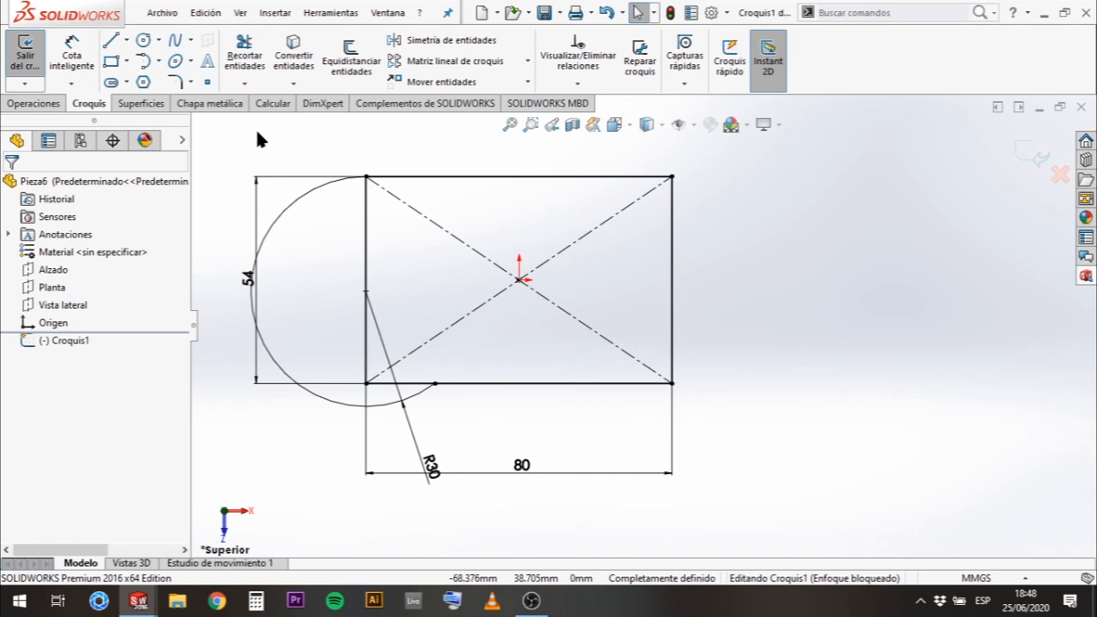
left_click(153, 42)
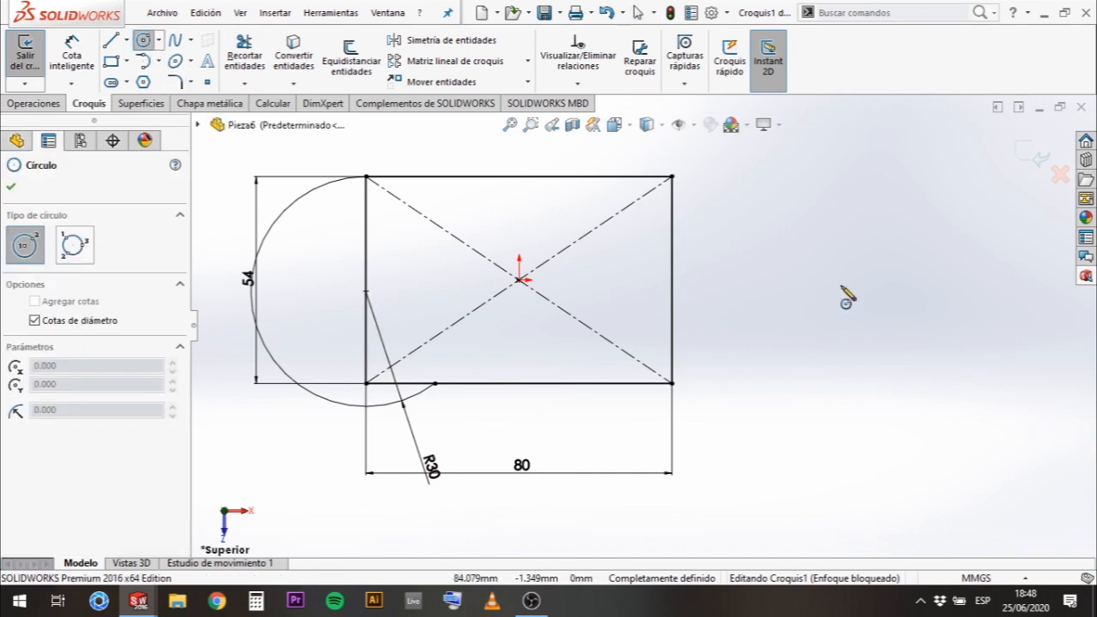
scroll(960, 255, "up", 2)
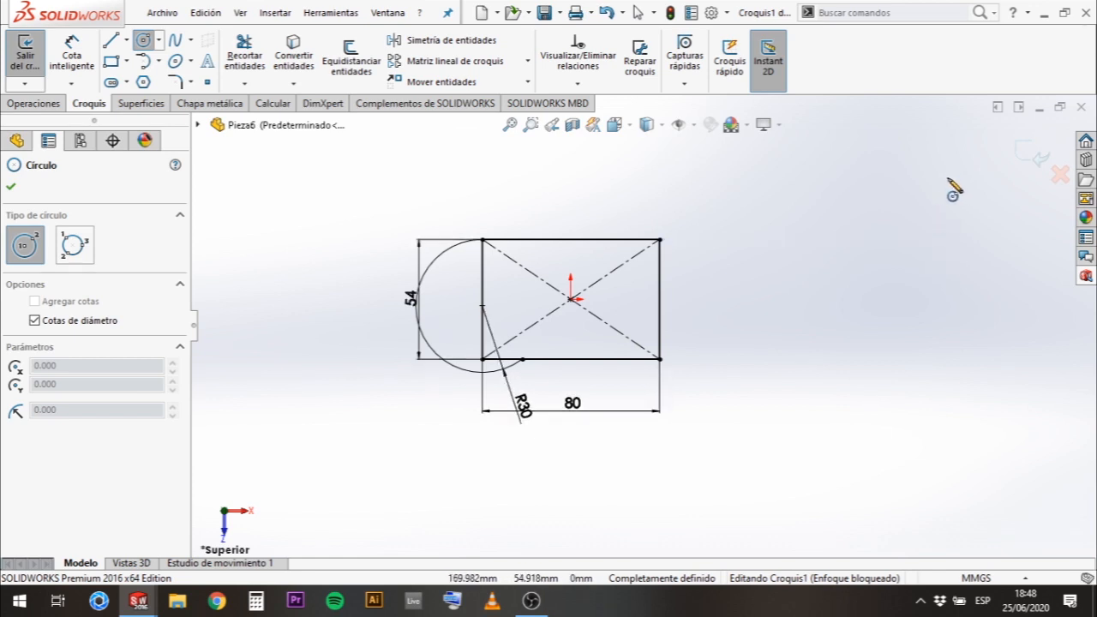
key("z")
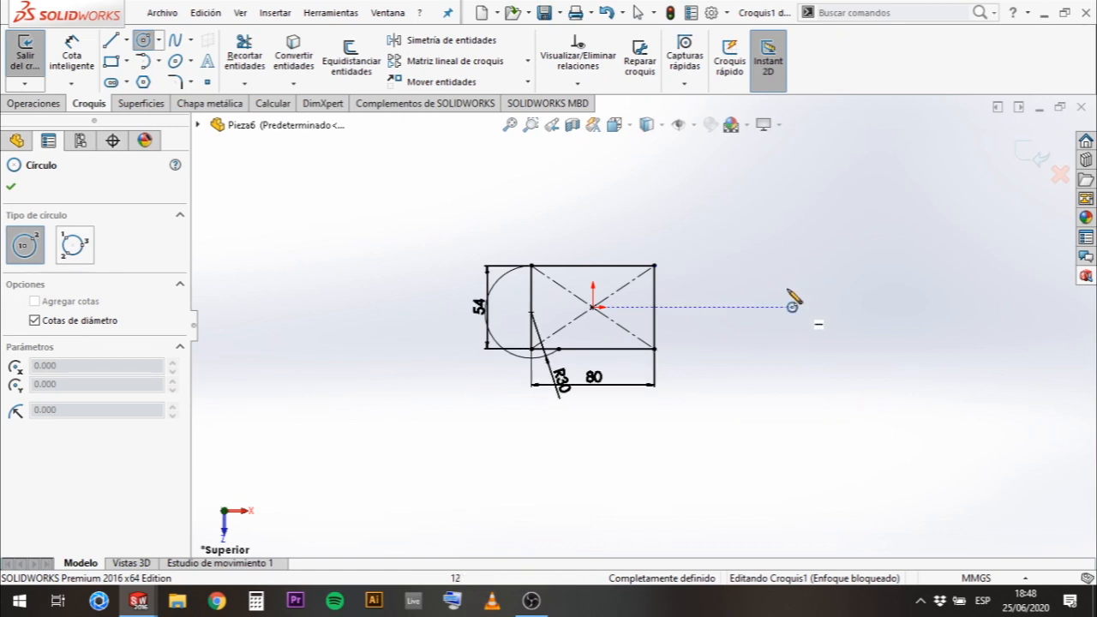
left_click(793, 217)
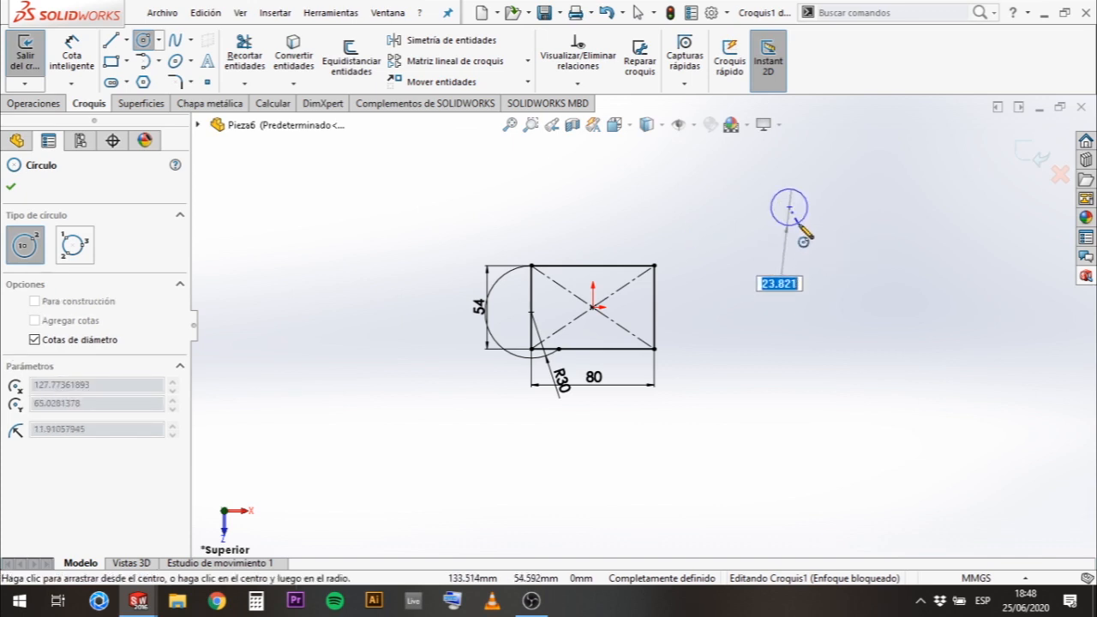
type("60")
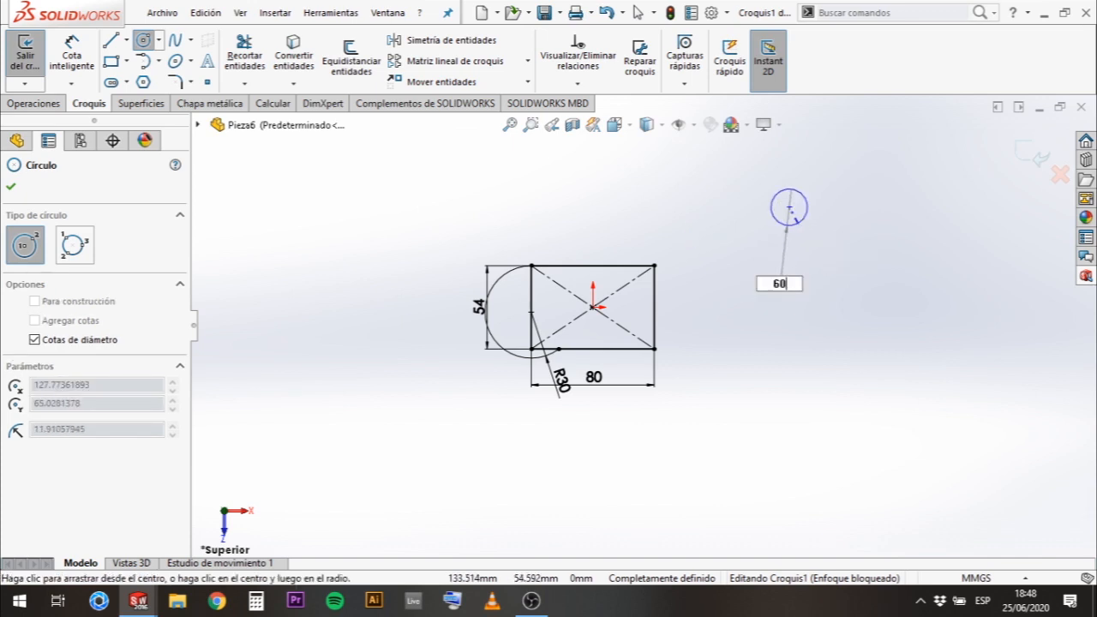
key("Return")
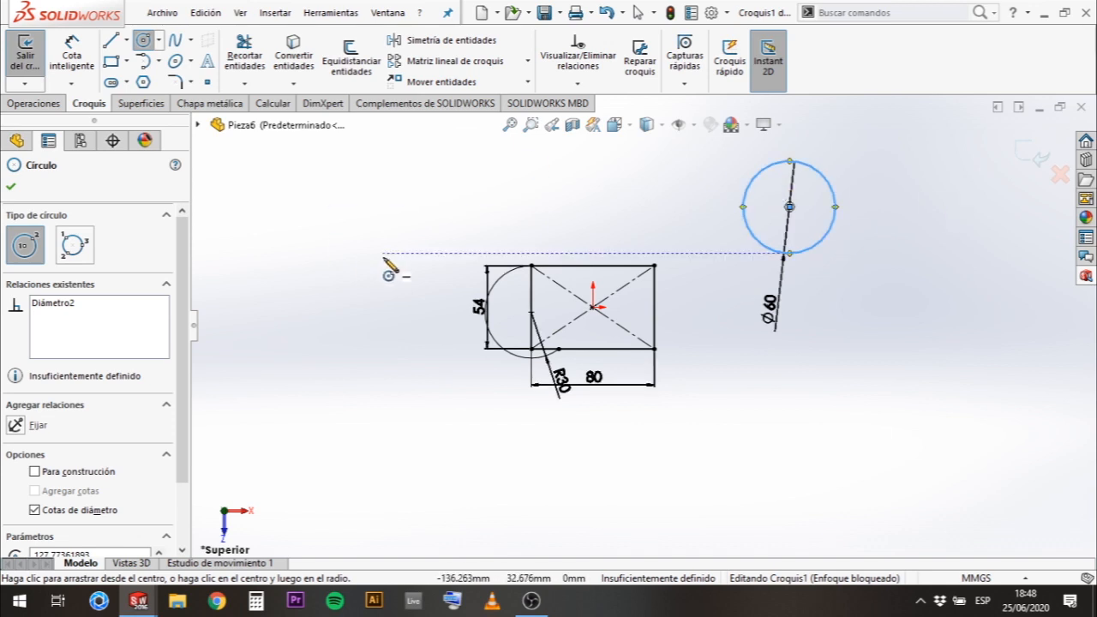
key("Escape")
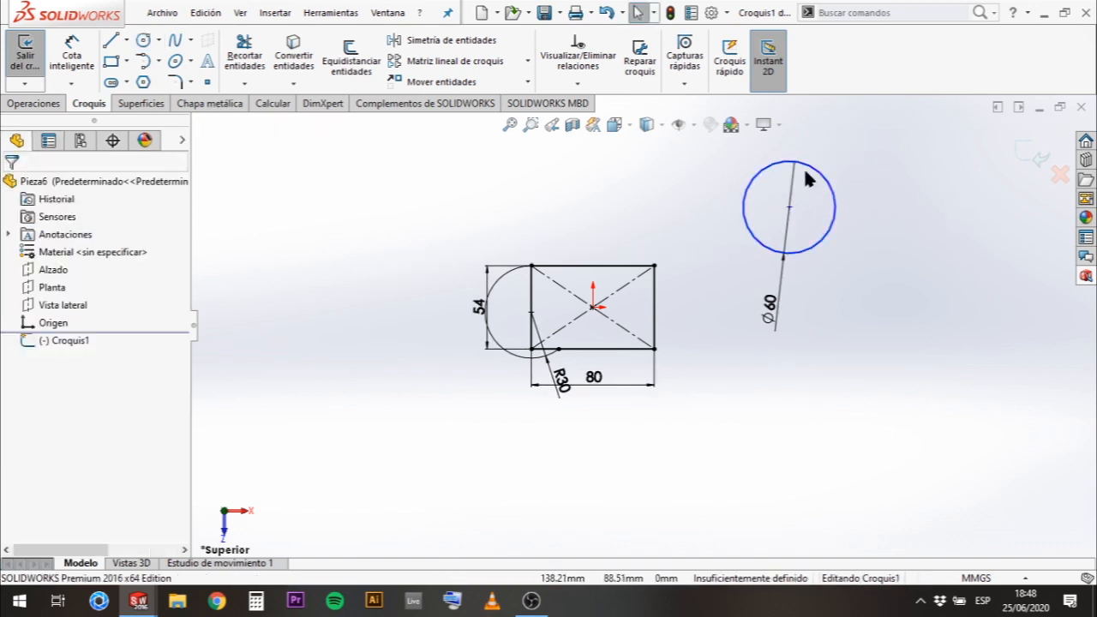
- Move the 60 mm circle freely by its centre to a spot up and to the right of the rectangle
left_click(833, 196)
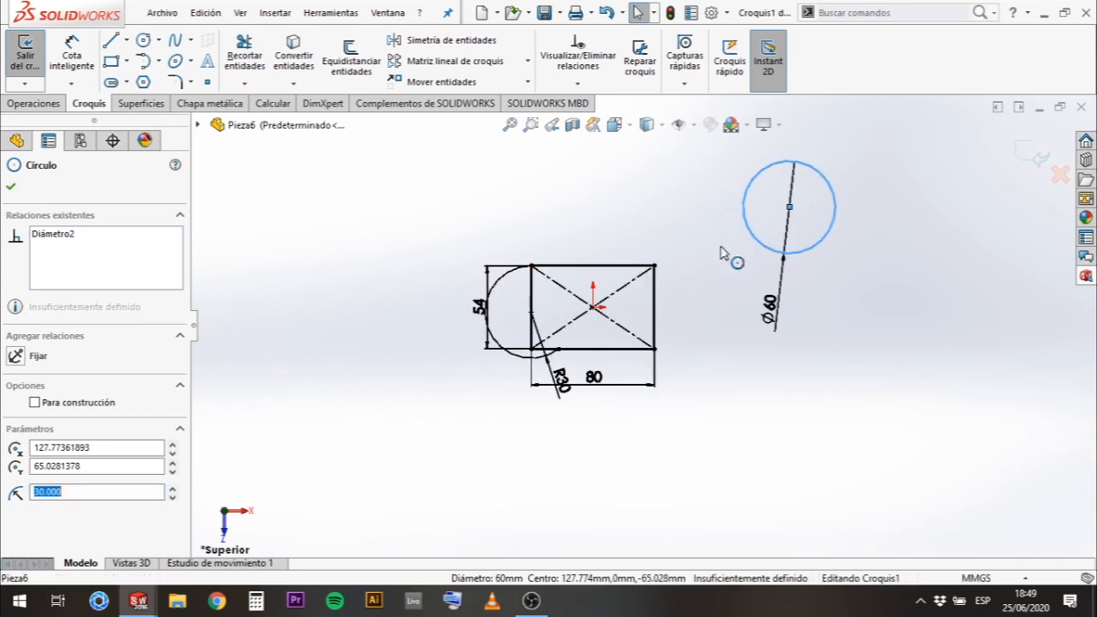
mouse_move(789, 210)
left_mouse_down()
mouse_move(893, 311)
mouse_move(972, 294)
mouse_move(838, 269)
mouse_move(772, 198)
left_mouse_up()
left_click(891, 273)
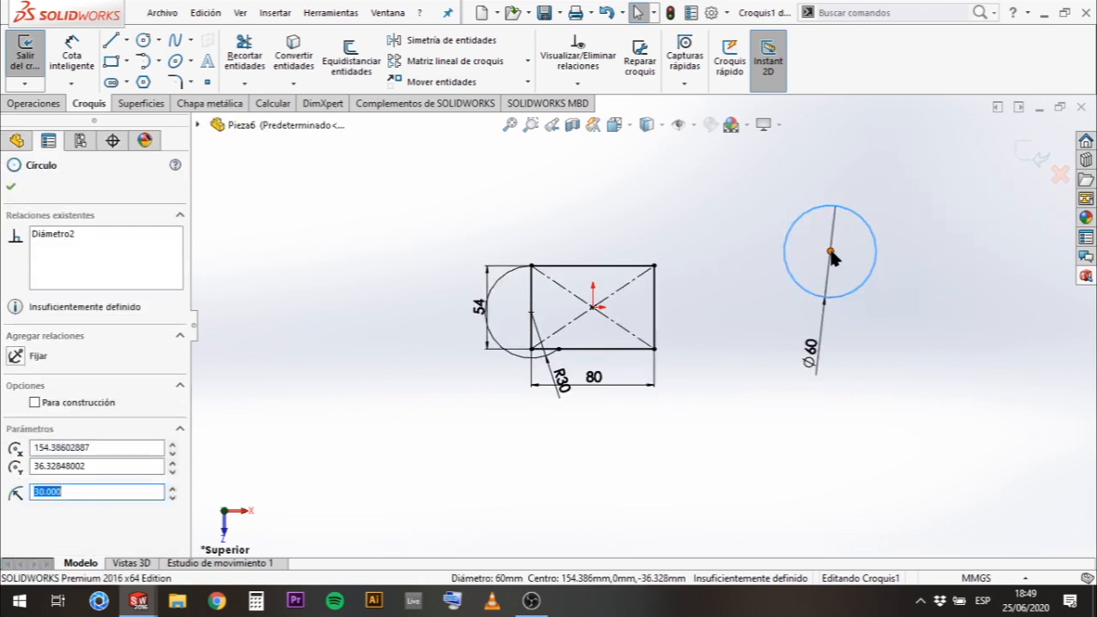
left_click_drag(832, 252, 766, 240)
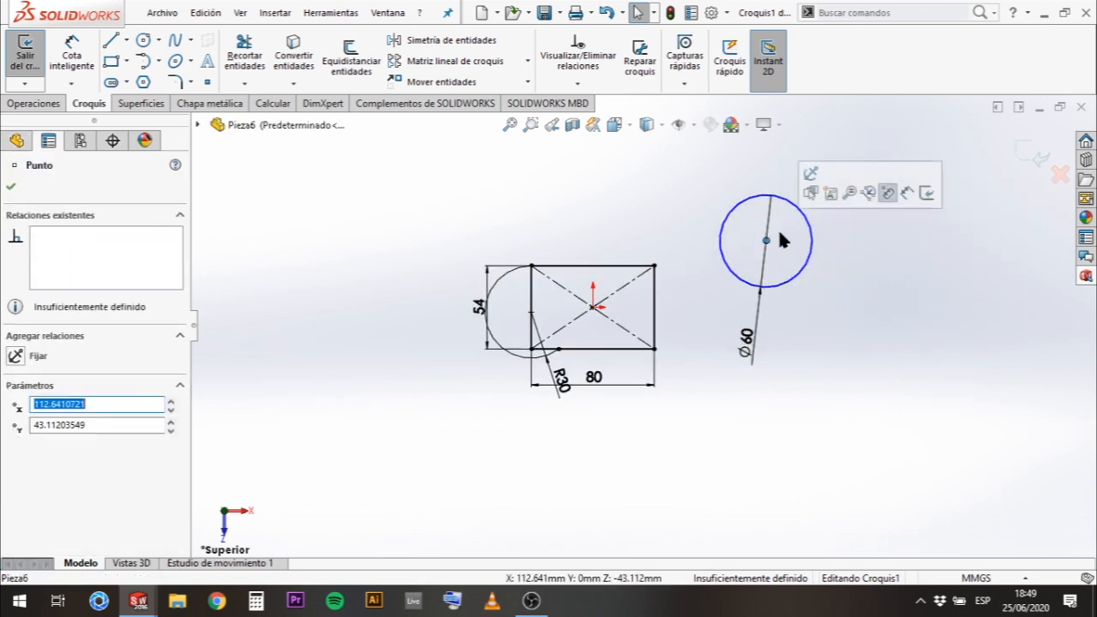
left_click(685, 185)
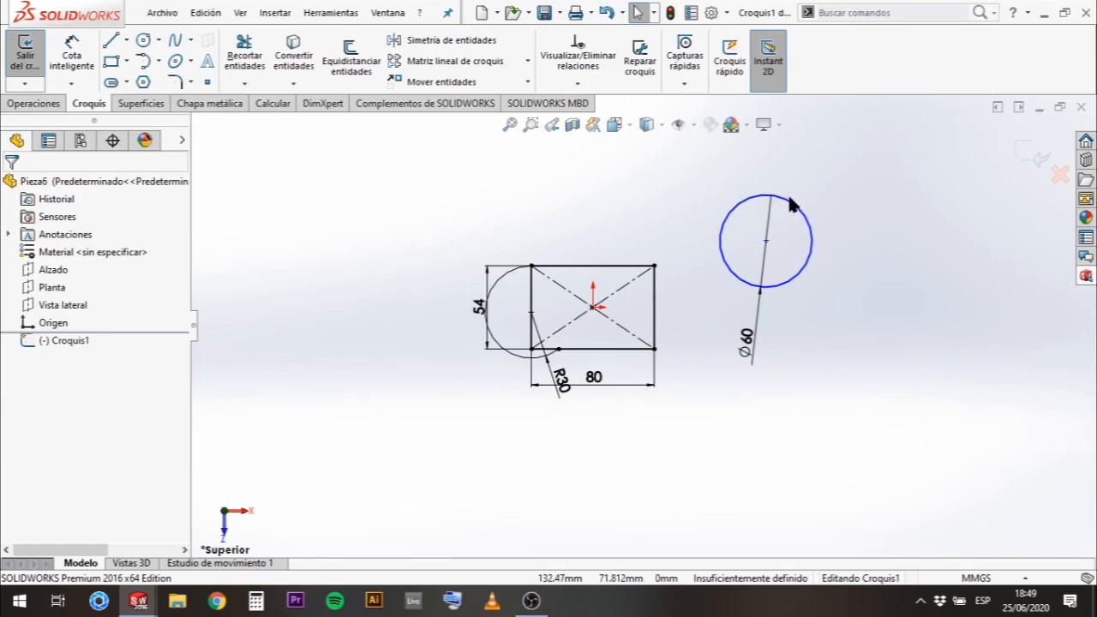
- Place a sketch point on the topmost quadrant of the 60 mm circle
left_click(728, 221)
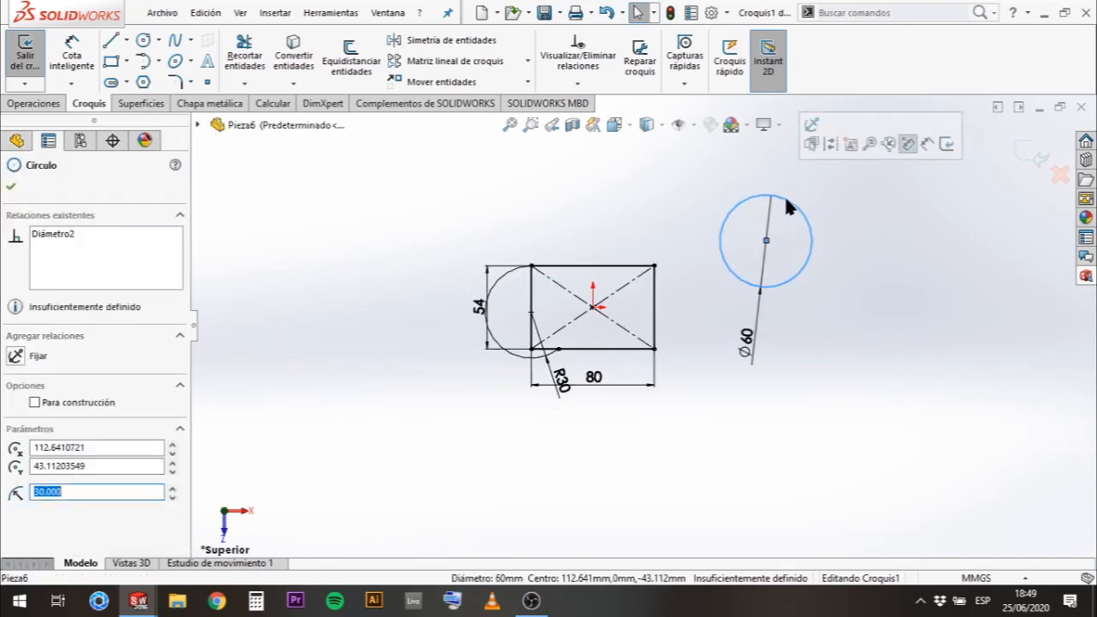
left_click(206, 83)
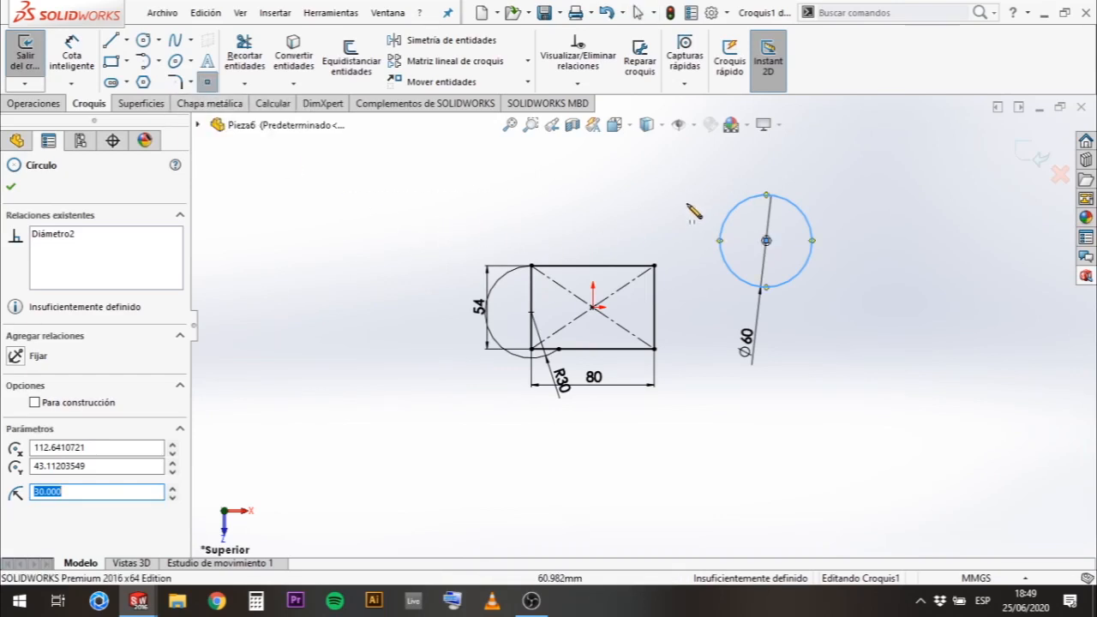
left_click(767, 196)
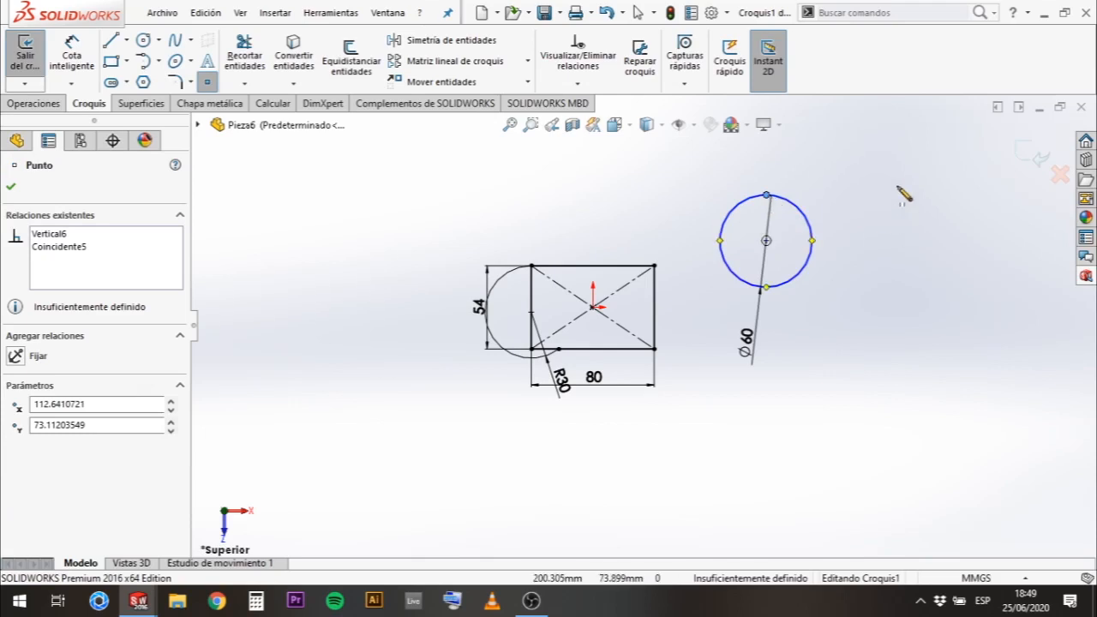
key("Escape")
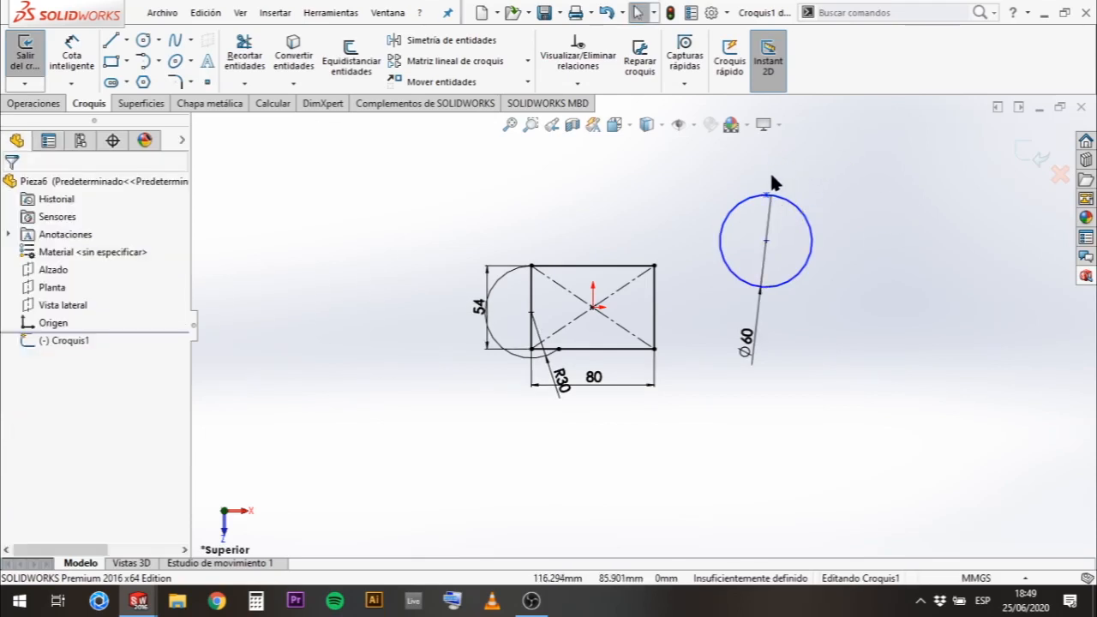
- Try to attach the circle's top point to the rectangle's upper-right corner, and undo that placement
left_click_drag(767, 196, 656, 271)
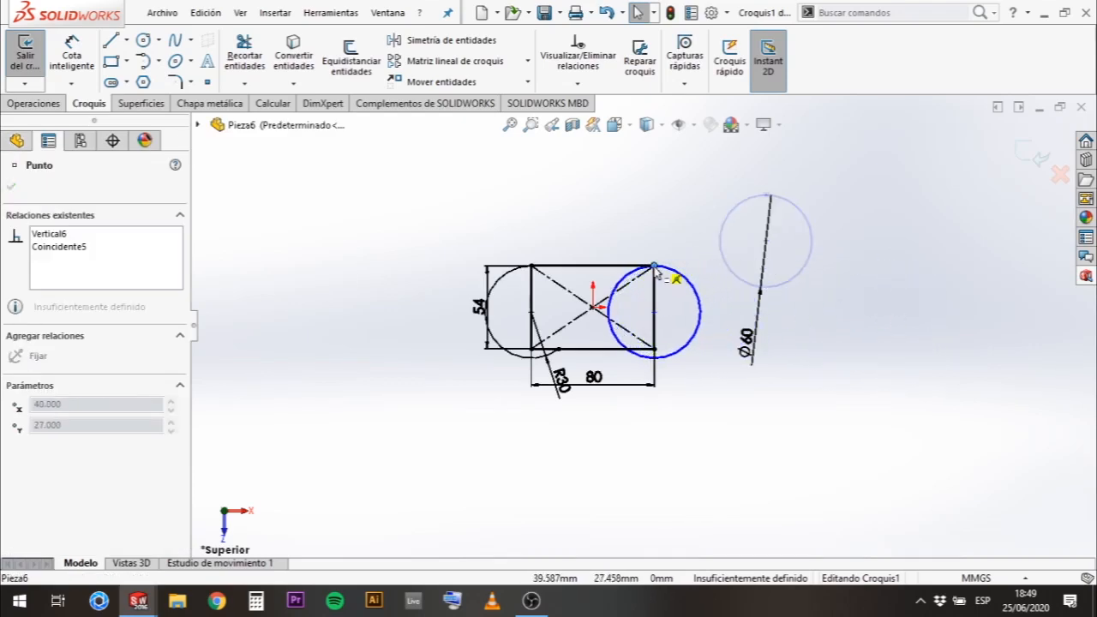
left_click_drag(656, 272, 654, 266)
scroll(652, 268, "down", 2)
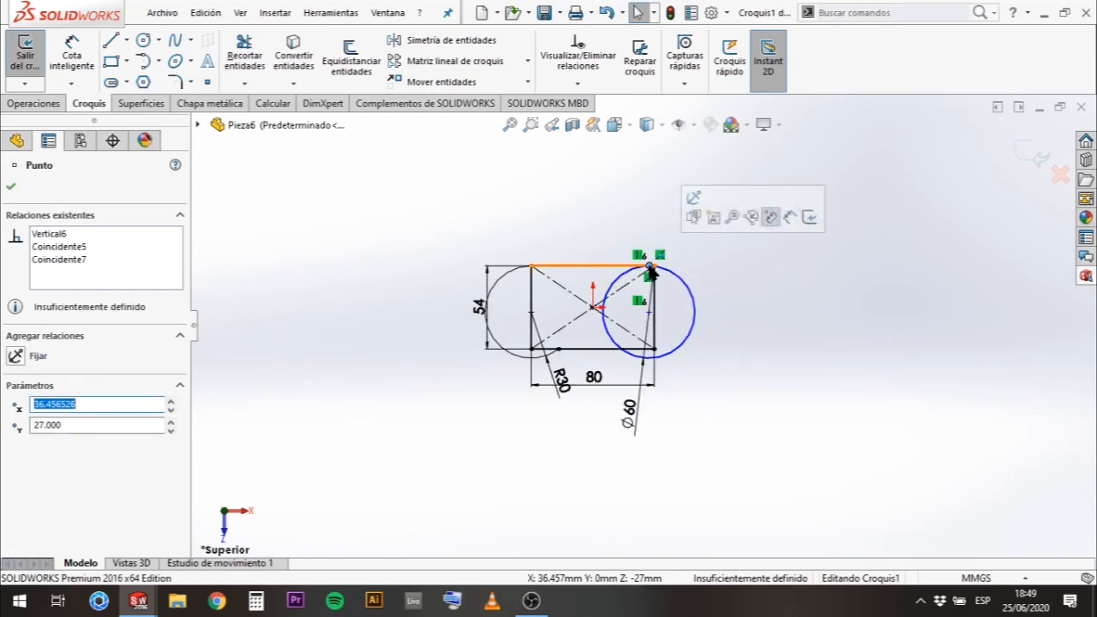
scroll(649, 279, "down", 2)
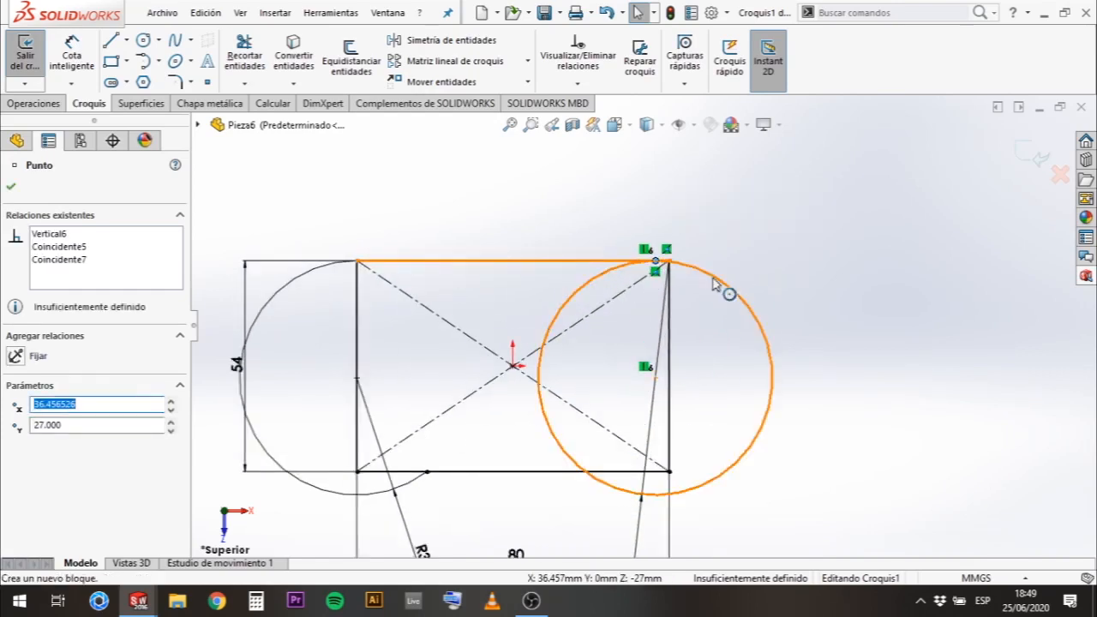
scroll(720, 282, "down", 2)
key("ctrl+z")
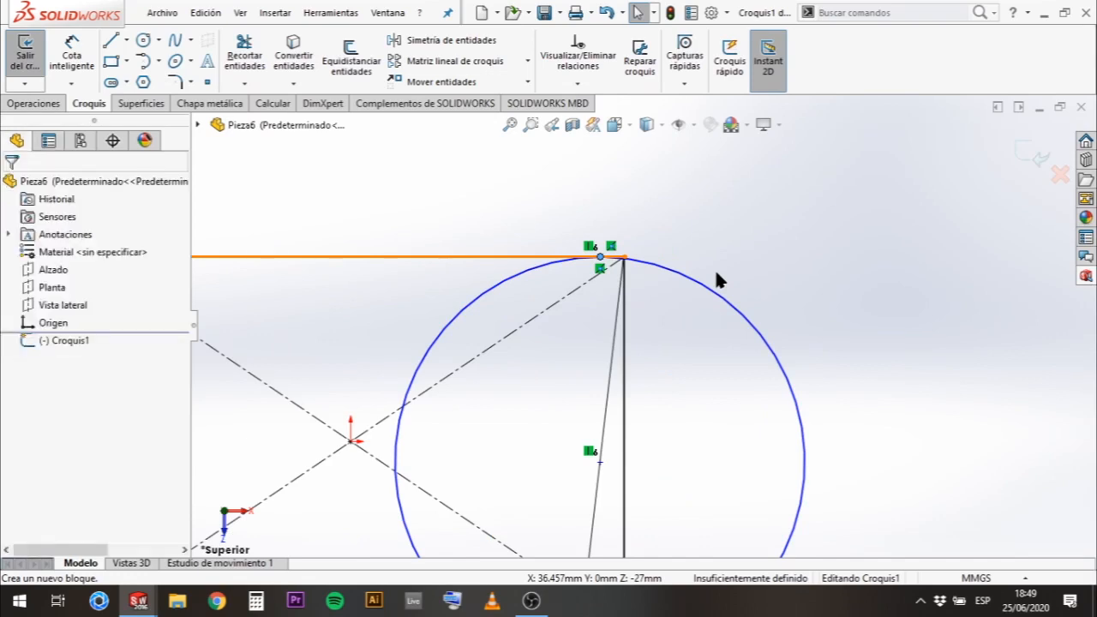
key("f")
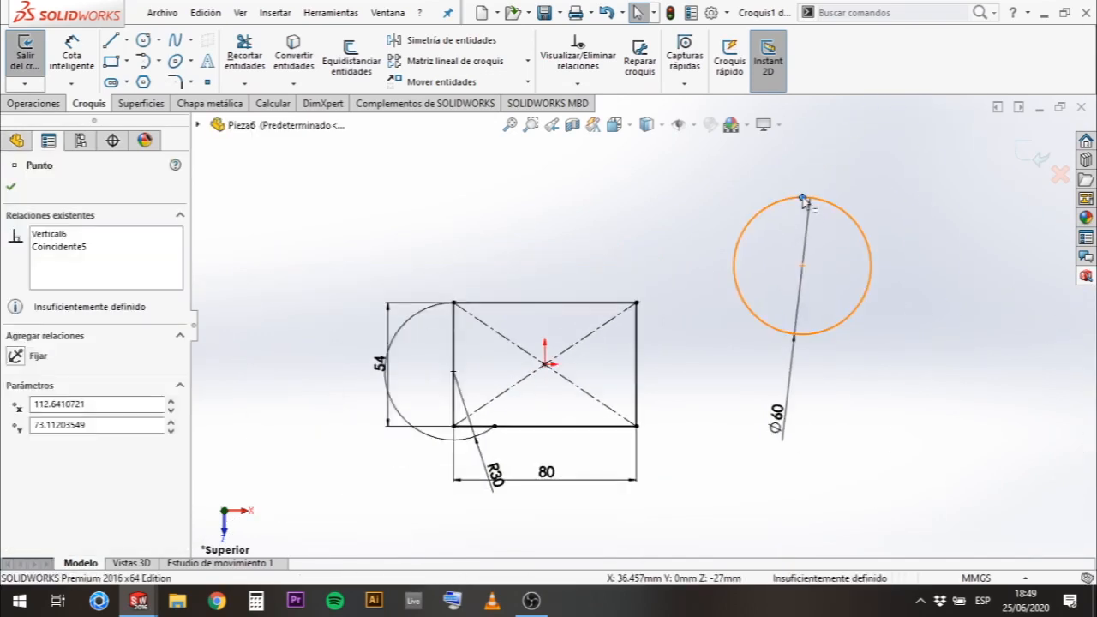
- Make the circle's top point coincident with the rectangle's upper-right corner and clear the selection
mouse_move(803, 200)
left_mouse_down()
mouse_move(647, 319)
mouse_move(637, 305)
left_mouse_up()
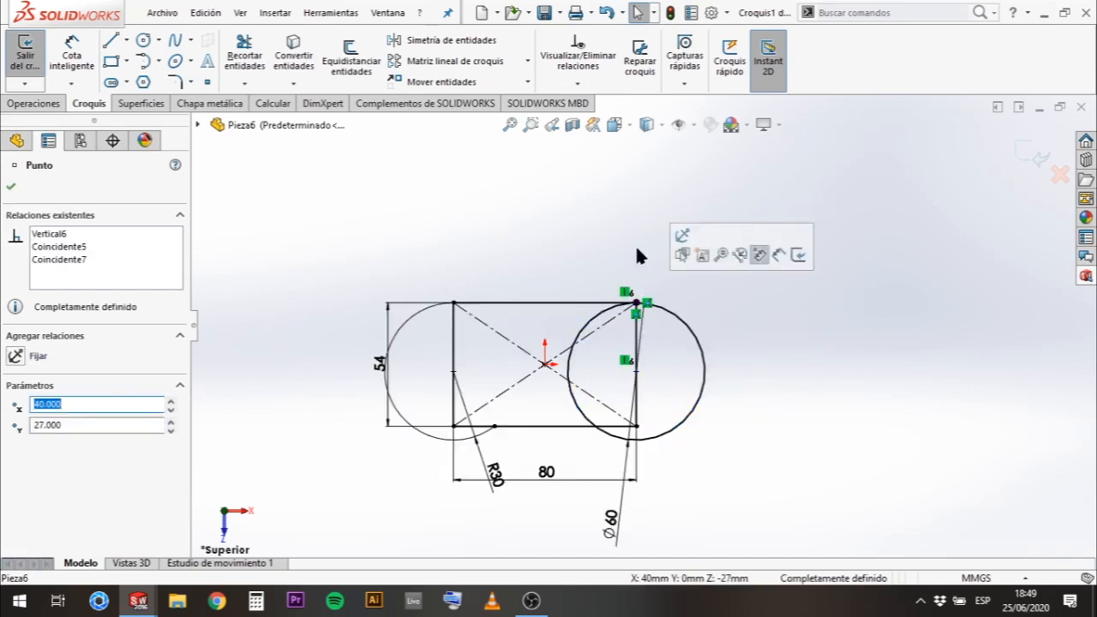
scroll(587, 411, "down", 2)
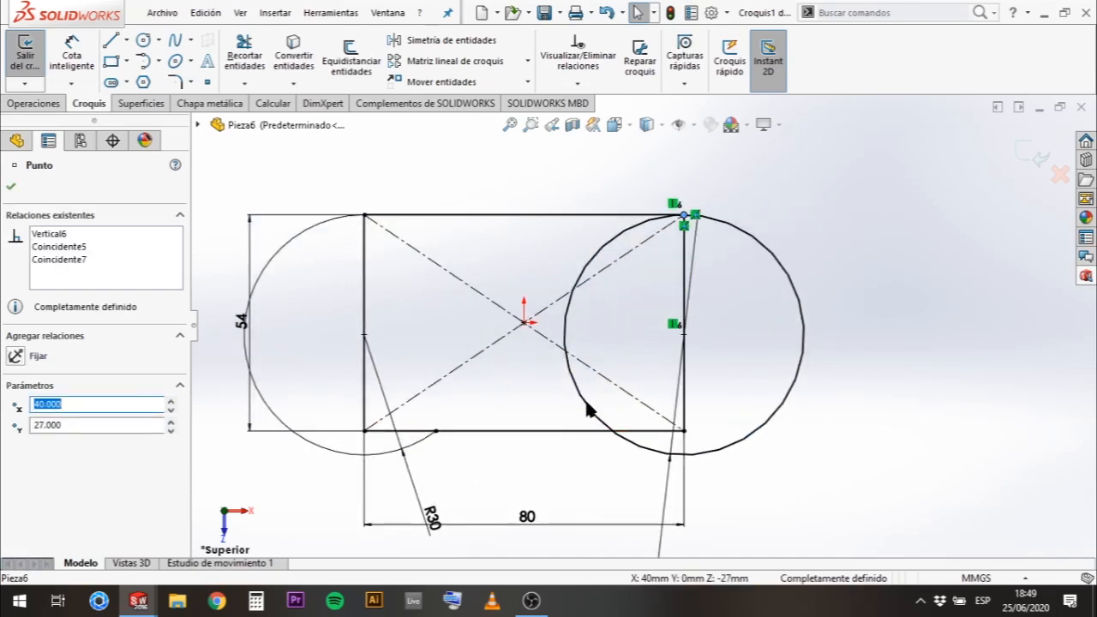
left_click(886, 225)
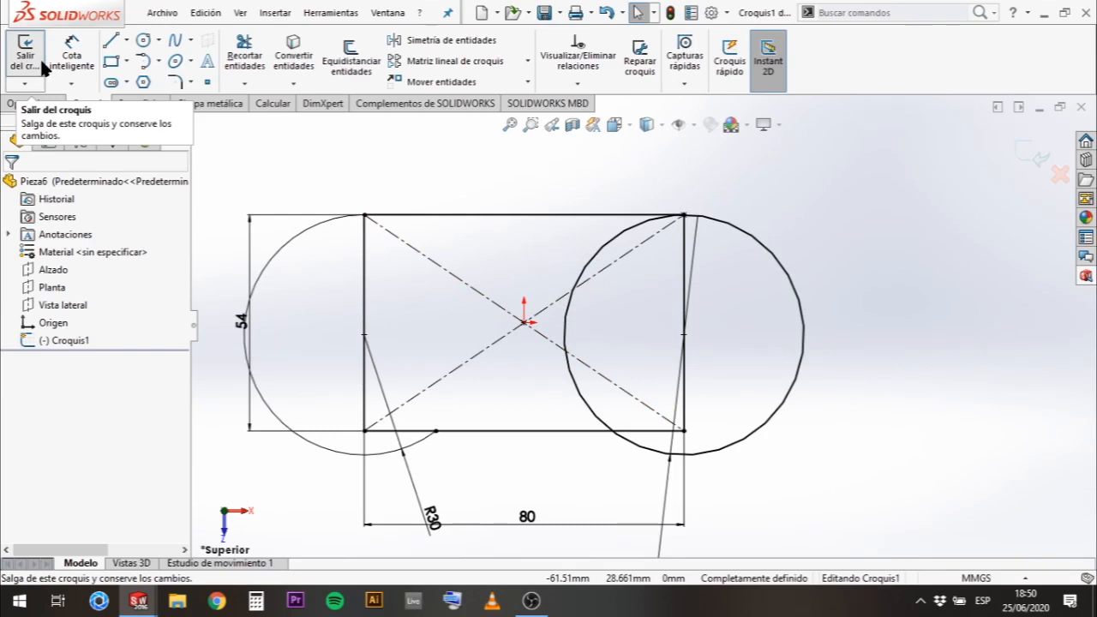
- Trim away the part of the 60 mm circle that lies inside the rectangle with the smart trim option
left_click(244, 50)
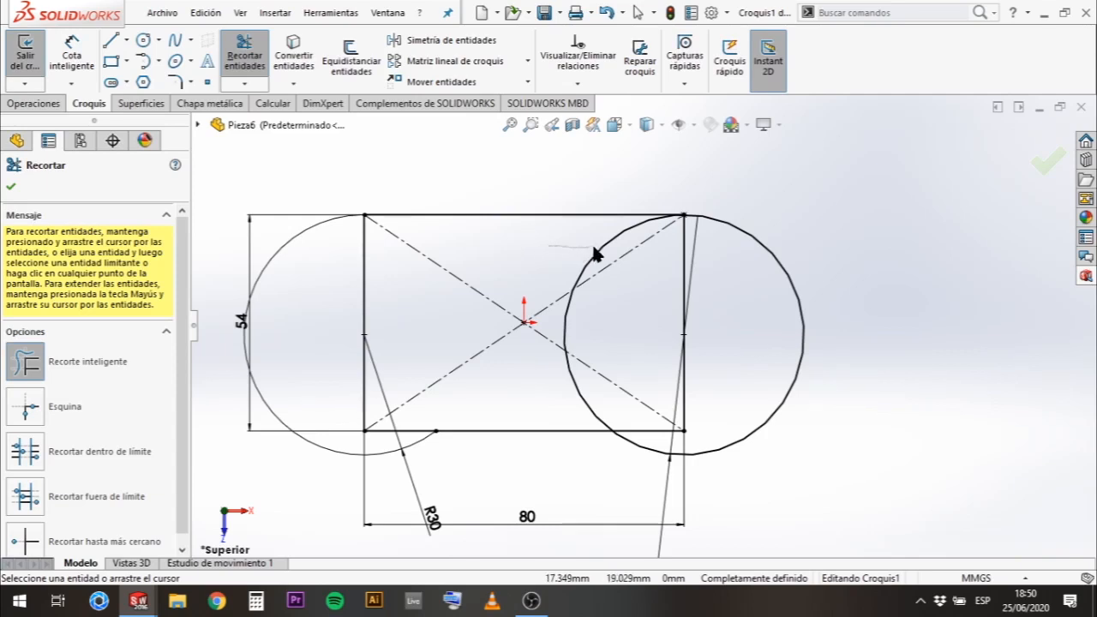
left_click_drag(601, 245, 614, 242)
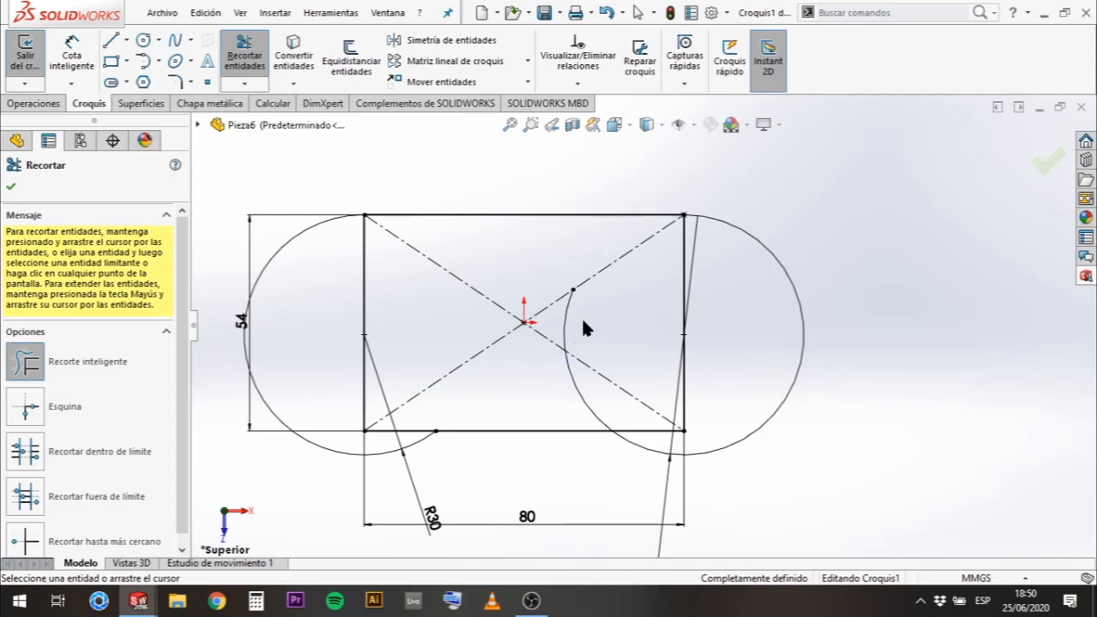
left_click_drag(567, 324, 586, 352)
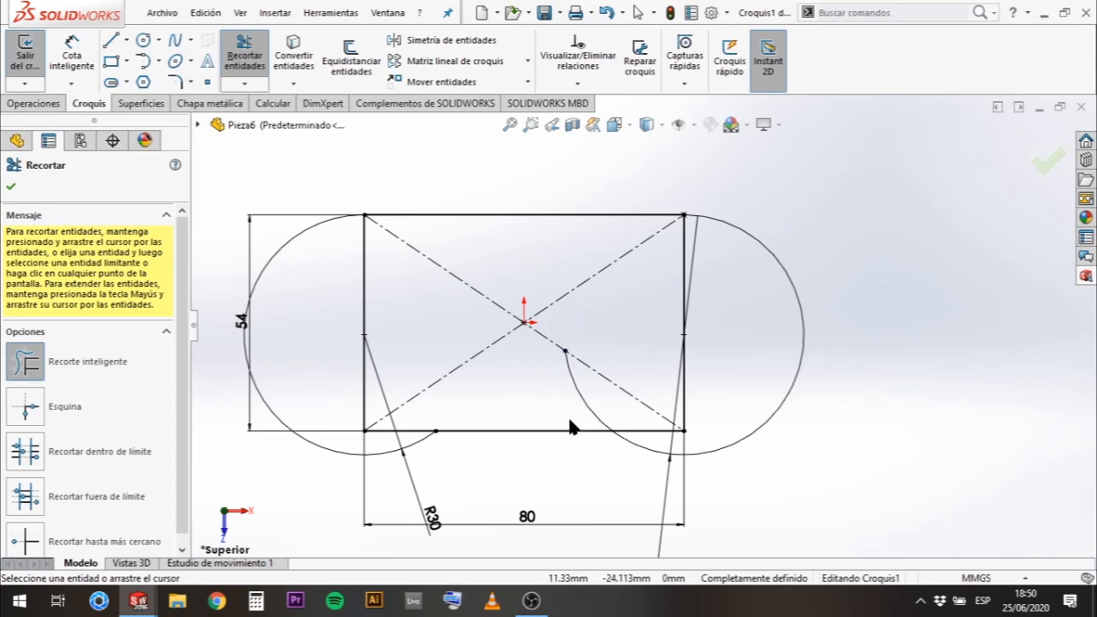
left_click_drag(596, 403, 597, 403)
- Trim both ends of the rectangle's lower edge where they lie inside the two arcs
mouse_move(624, 428)
left_mouse_down()
mouse_move(644, 441)
mouse_move(615, 422)
left_mouse_up()
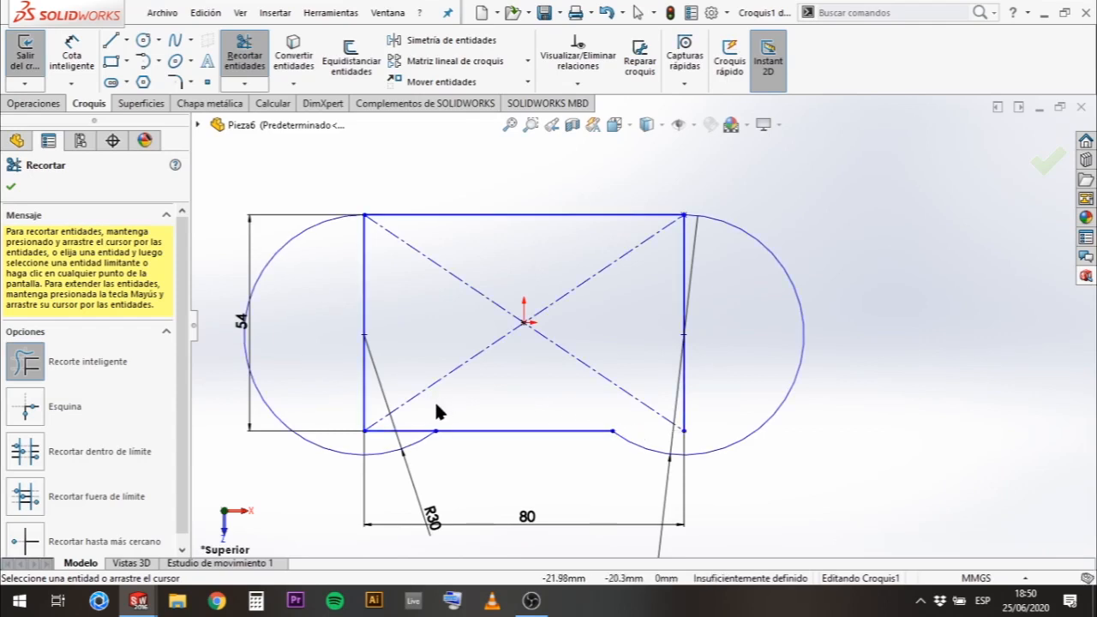
mouse_move(433, 404)
left_mouse_down()
mouse_move(409, 426)
mouse_move(410, 440)
left_mouse_up()
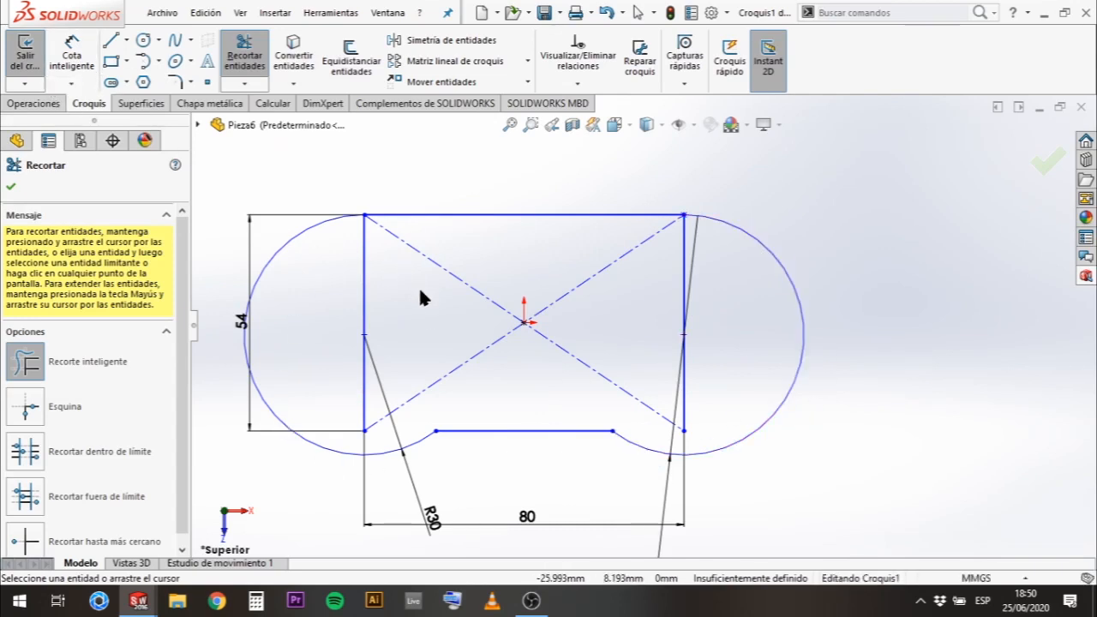
key("Escape")
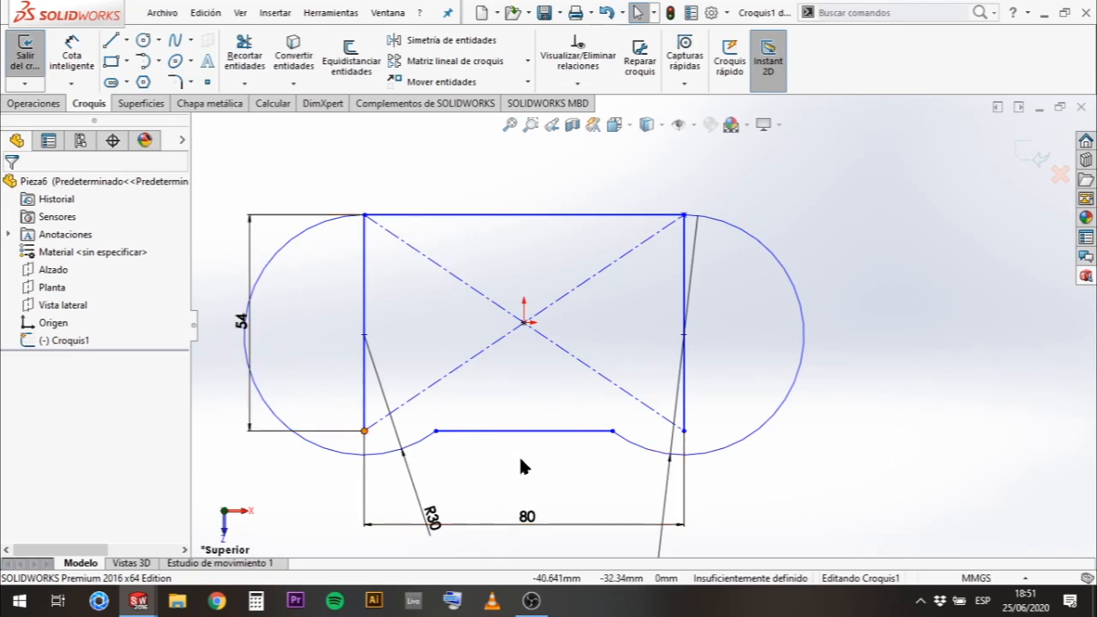
- Convert the rectangle's two vertical sides to construction lines and clear the selection
left_click(365, 257)
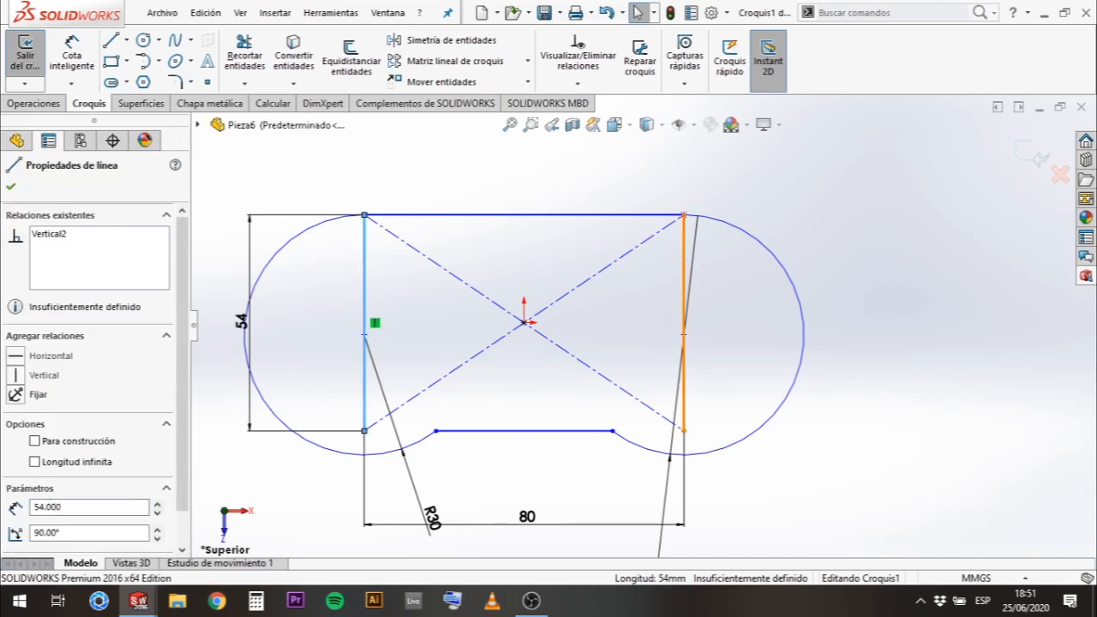
left_click(683, 326, "ctrl")
left_click(72, 523)
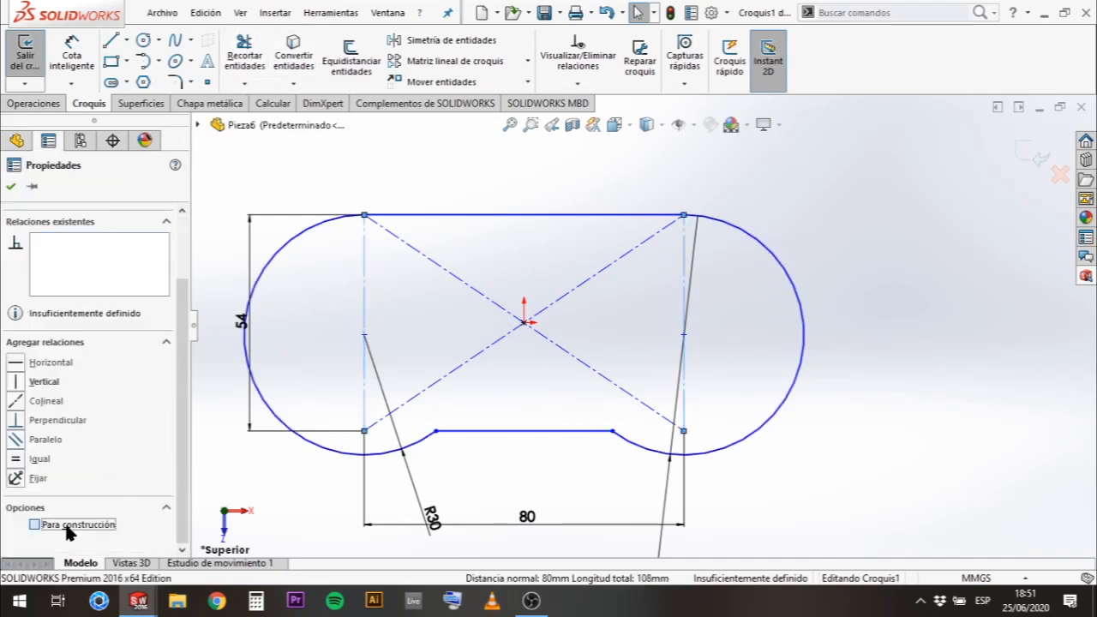
left_click(940, 283)
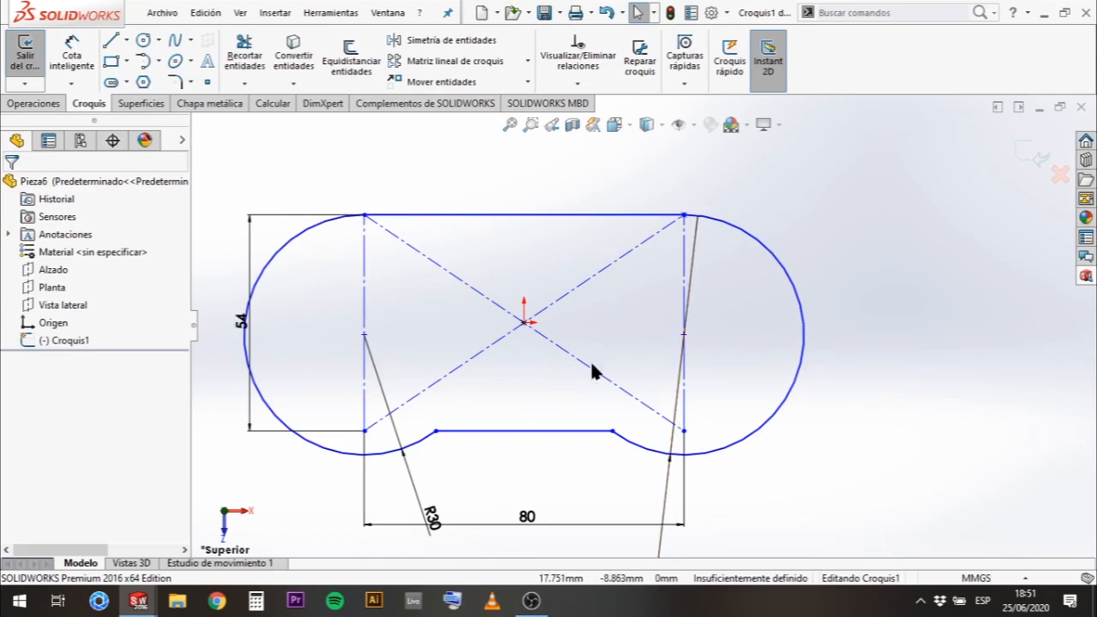
scroll(462, 415, "down", 2)
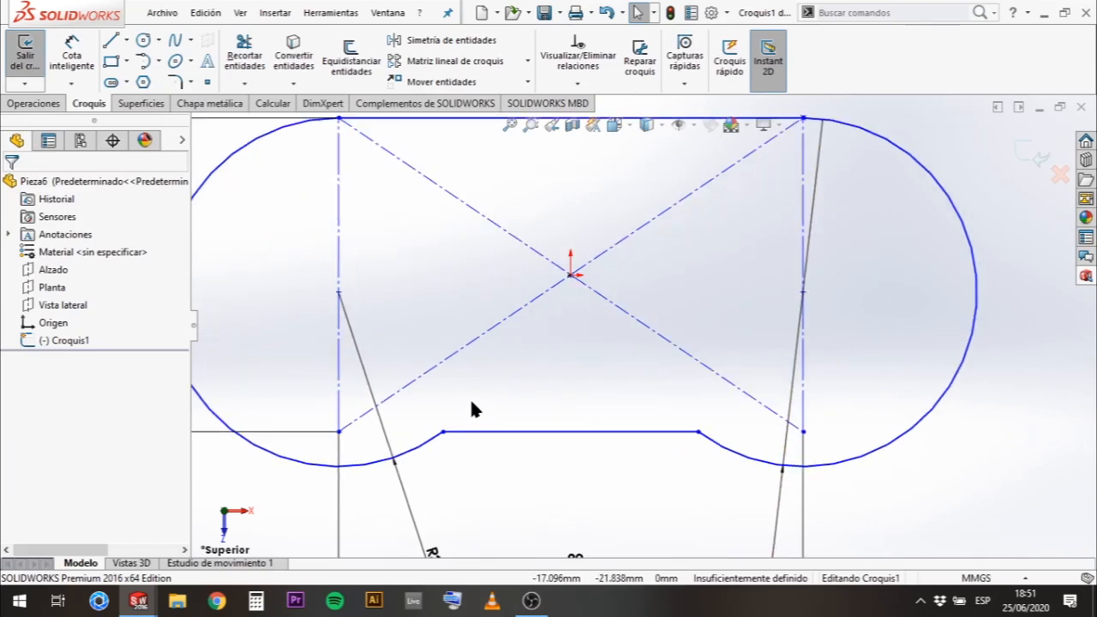
- Draw a horizontal line from the right end of the trimmed lower edge to the rectangle's lower-right corner
left_click(125, 40)
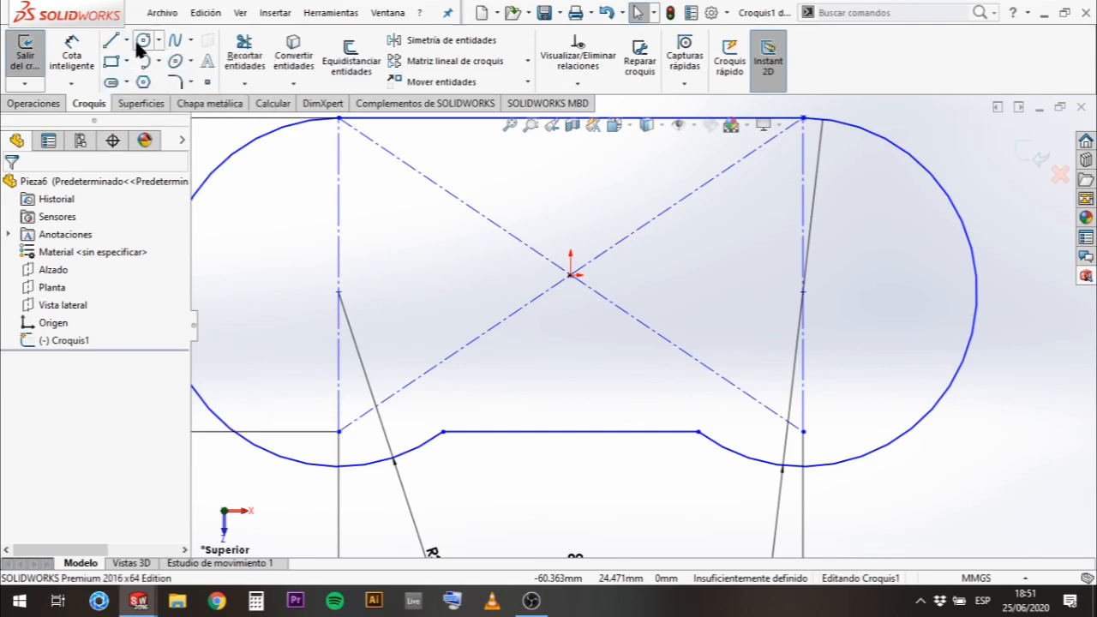
left_click(159, 41)
key("l")
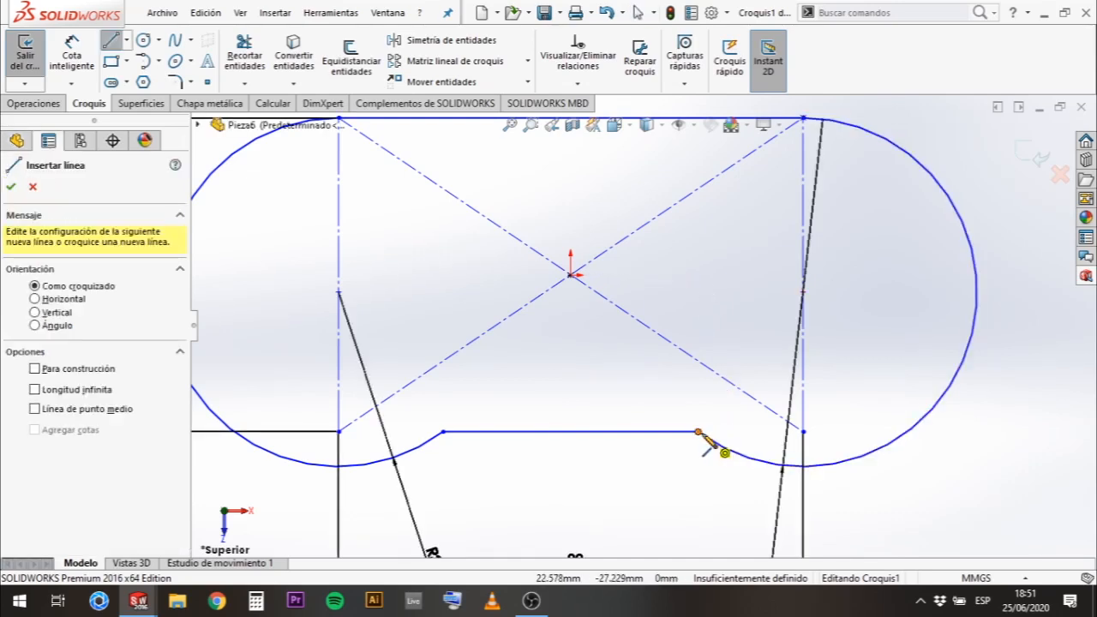
left_click(698, 431)
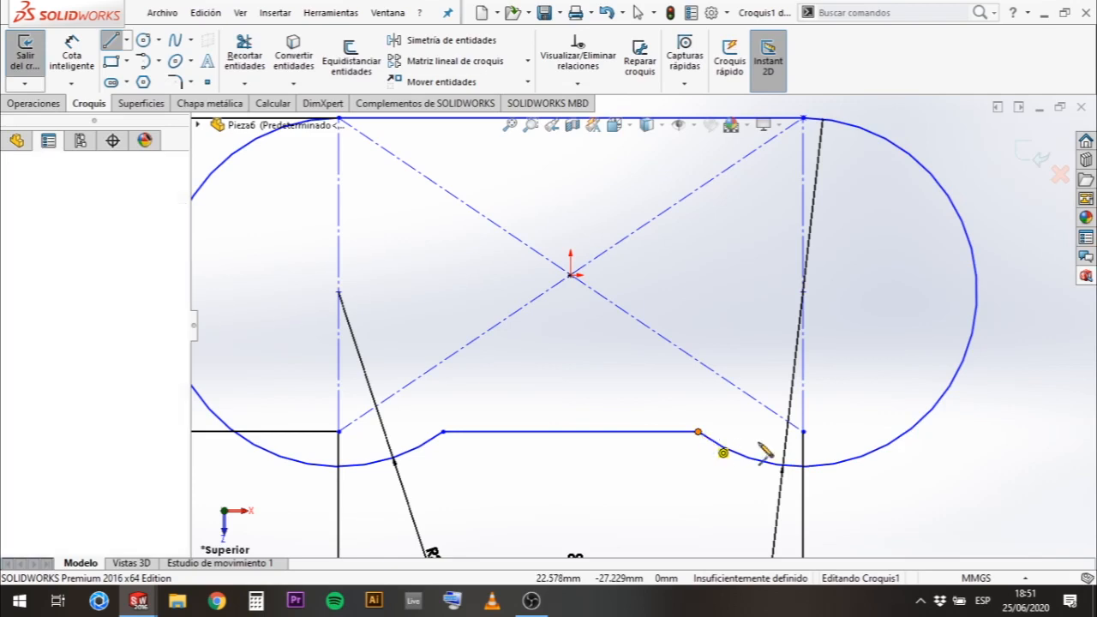
left_click(802, 432)
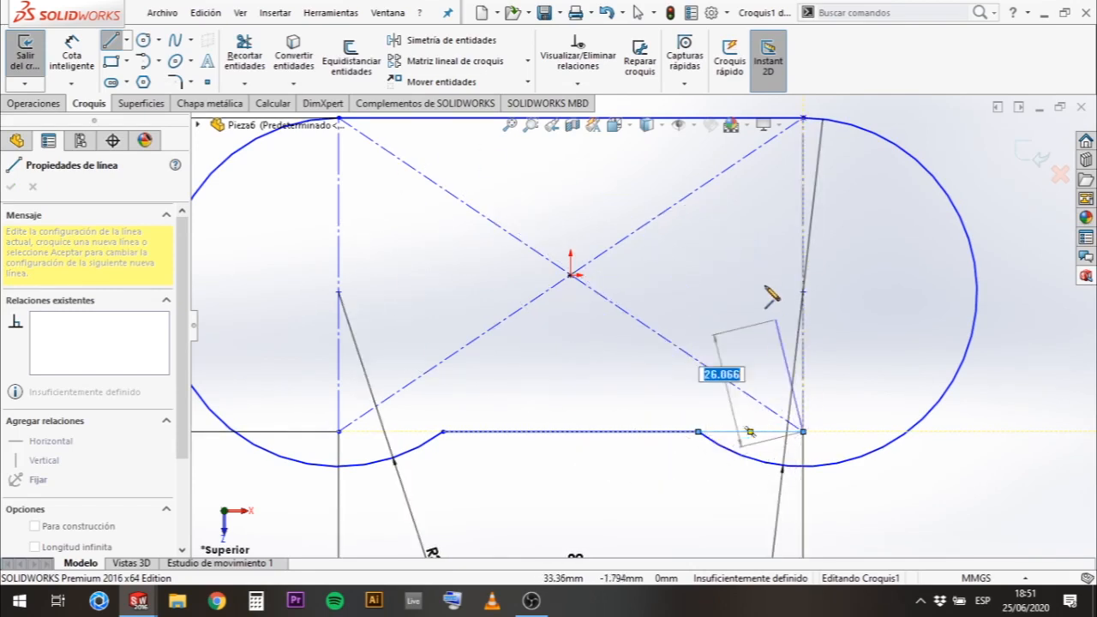
key("Escape")
key("Escape")
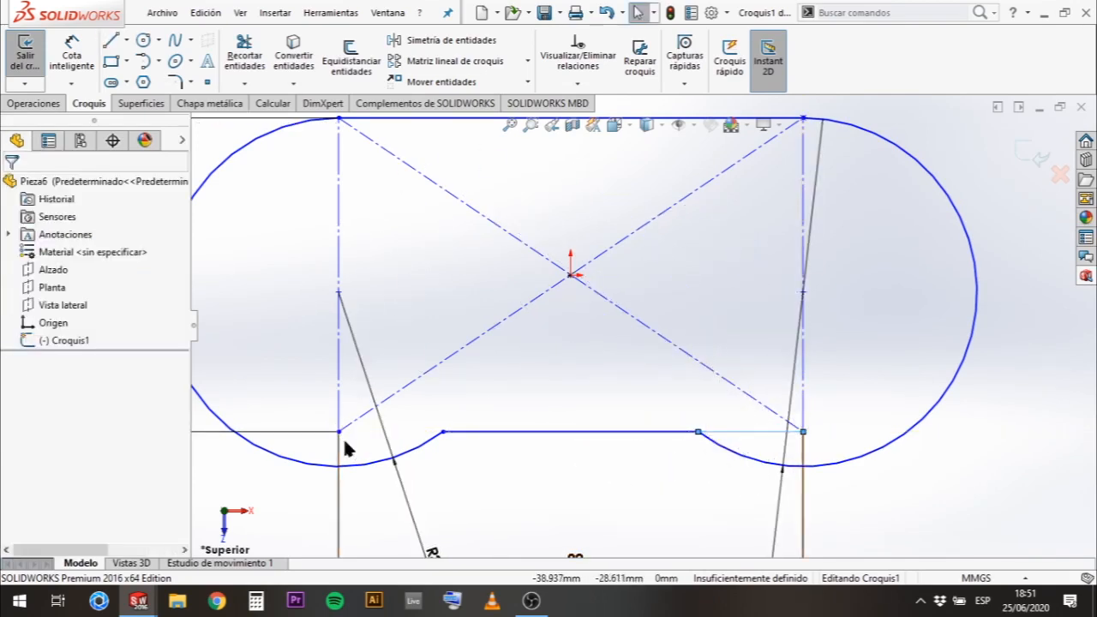
- Draw a horizontal line from the left end of the trimmed lower edge to the rectangle's lower-left corner, and clear the selection
right_click(416, 286)
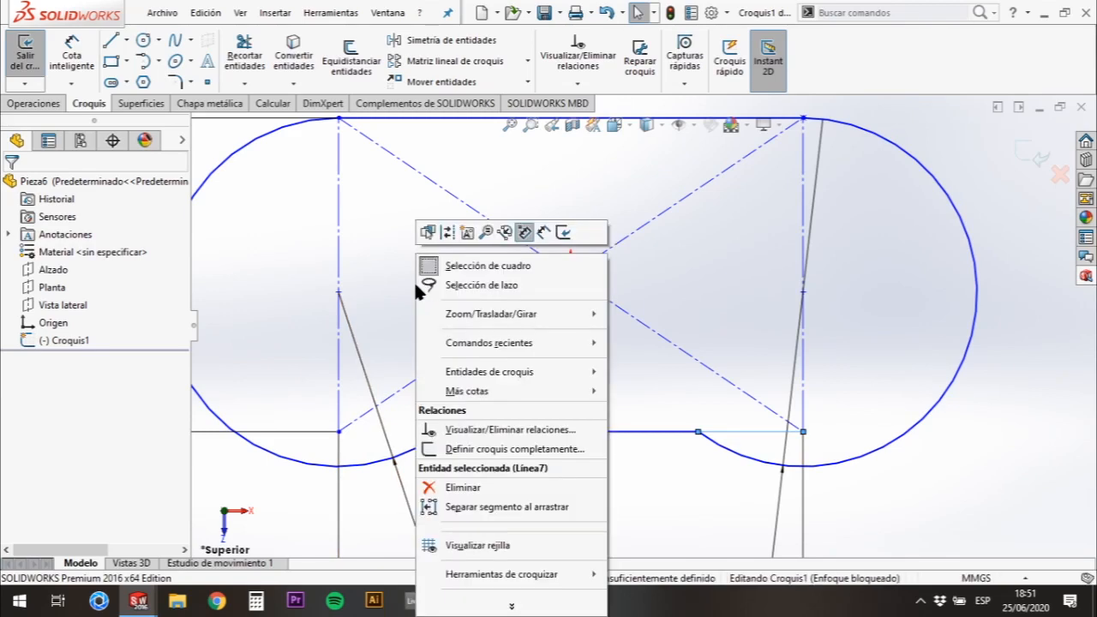
mouse_move(513, 342)
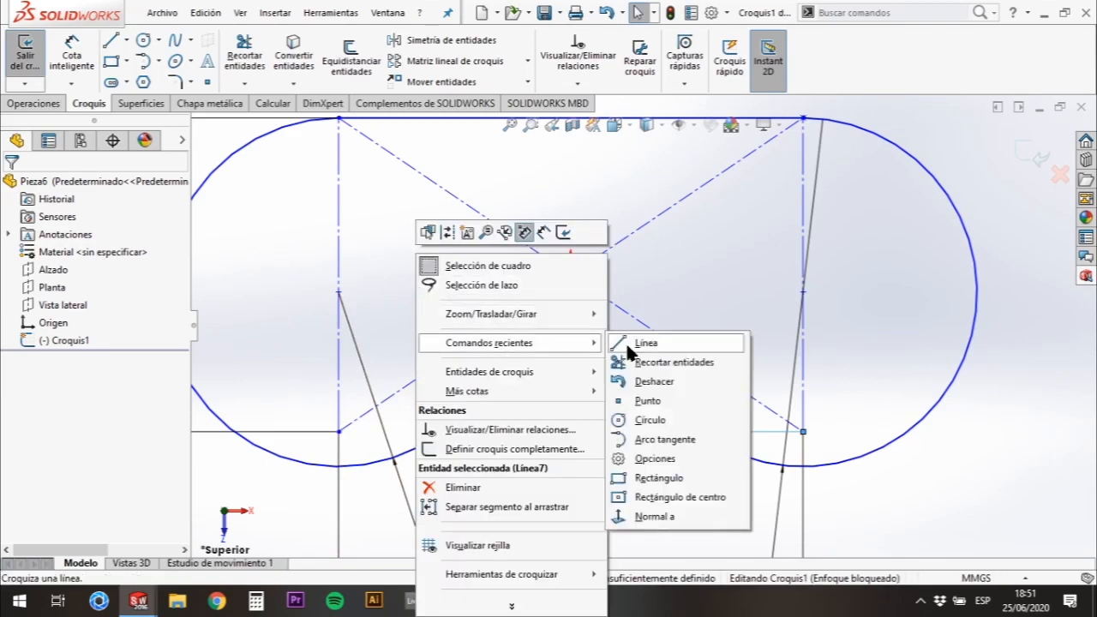
left_click(672, 345)
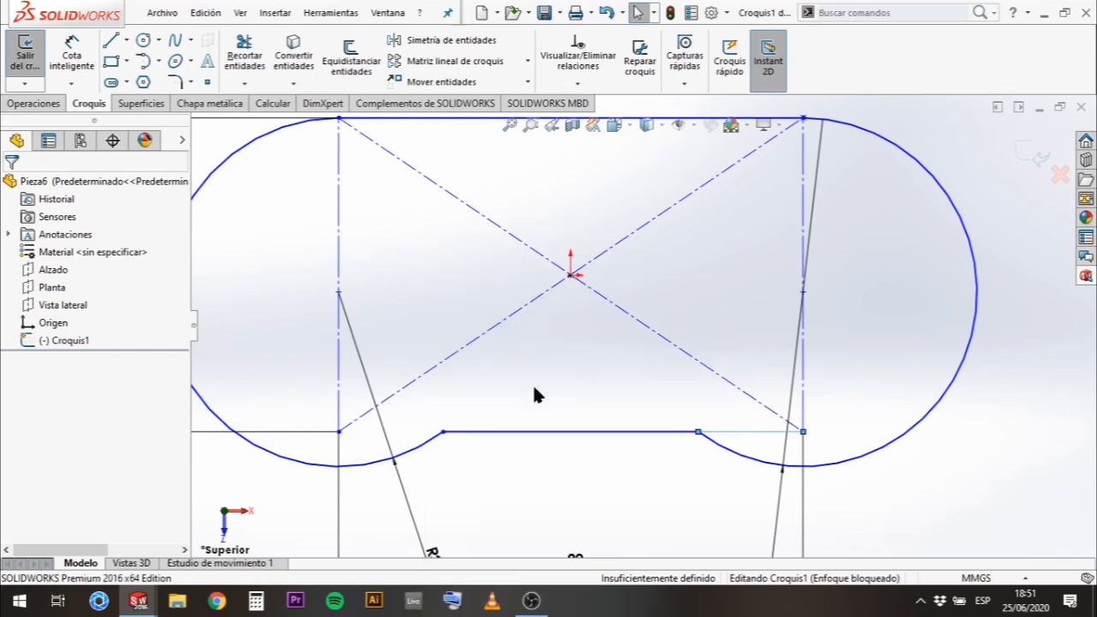
left_click(443, 433)
left_click(339, 432)
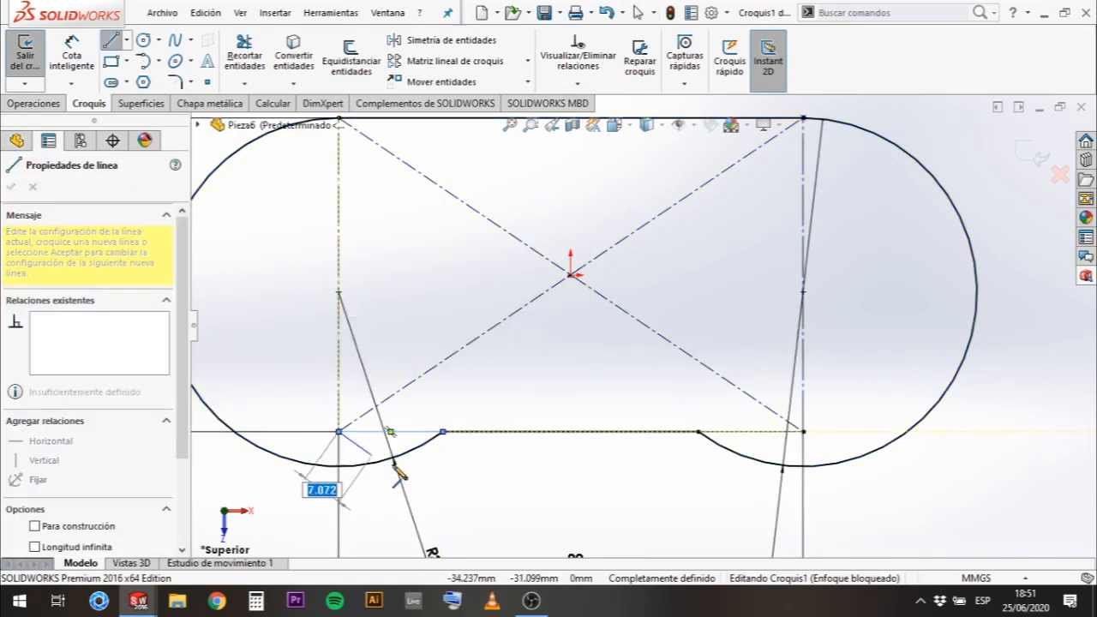
key("Escape")
scroll(374, 426, "up", 3)
scroll(496, 404, "down", 6)
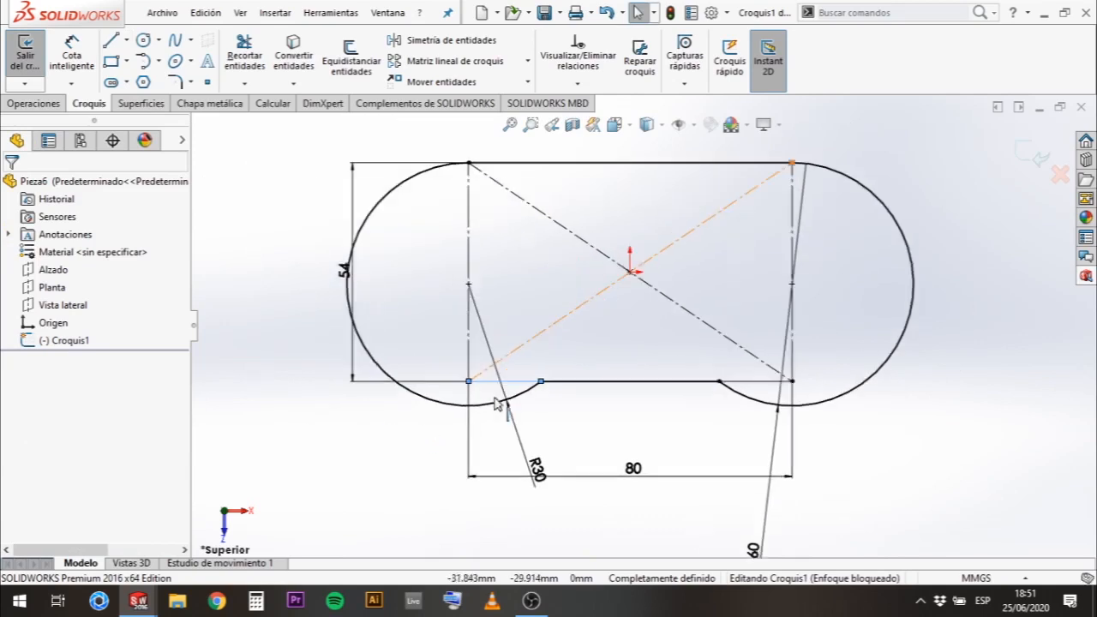
scroll(686, 394, "up", 4)
scroll(604, 385, "down", 3)
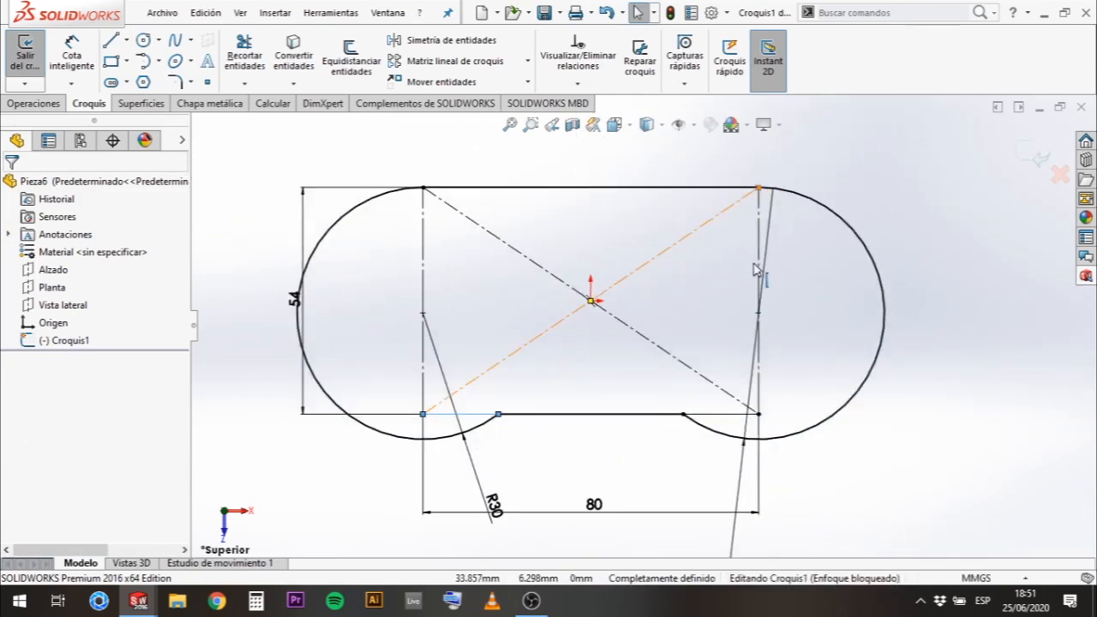
left_click(603, 377)
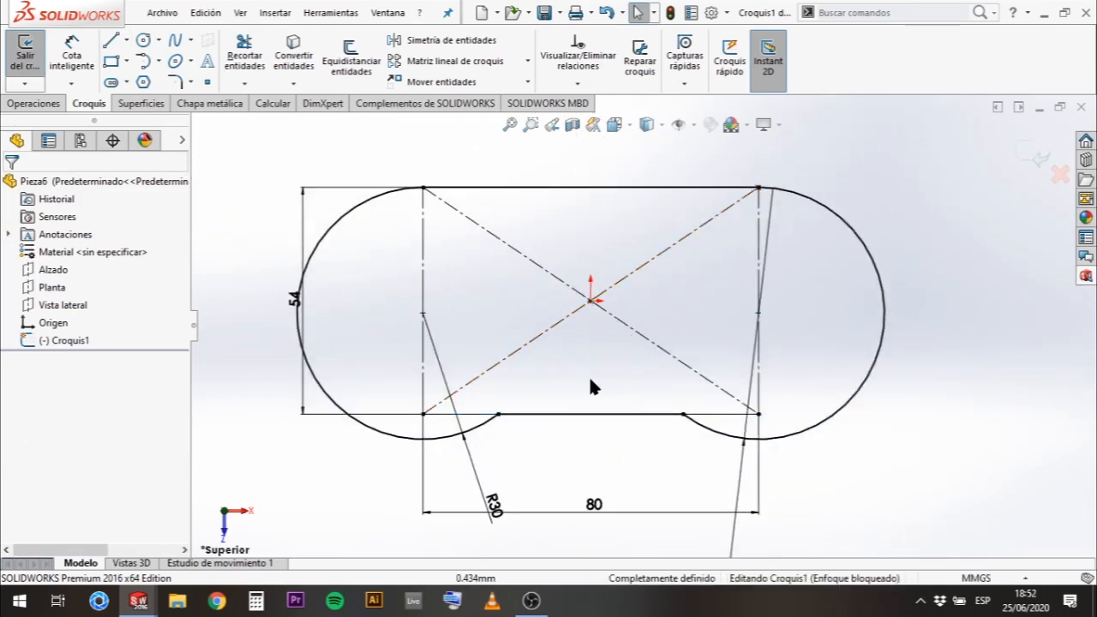
- Convert the two short horizontal lines at the rectangle's lower corners to construction lines and clear the selection
left_click(734, 417)
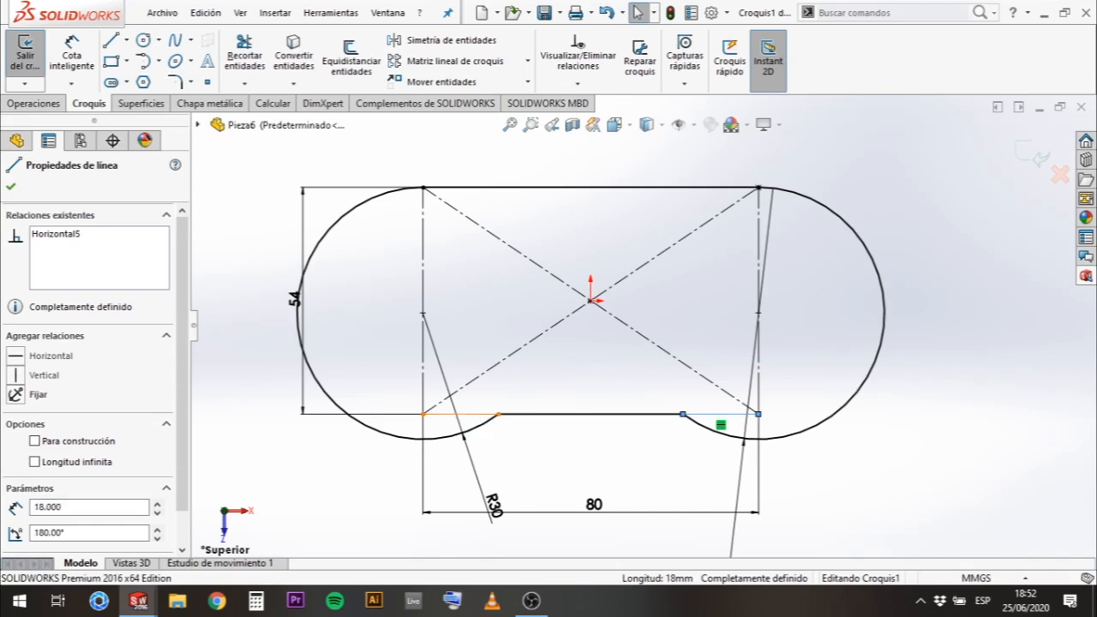
left_click(461, 414, "ctrl")
scroll(158, 337, "down", 3)
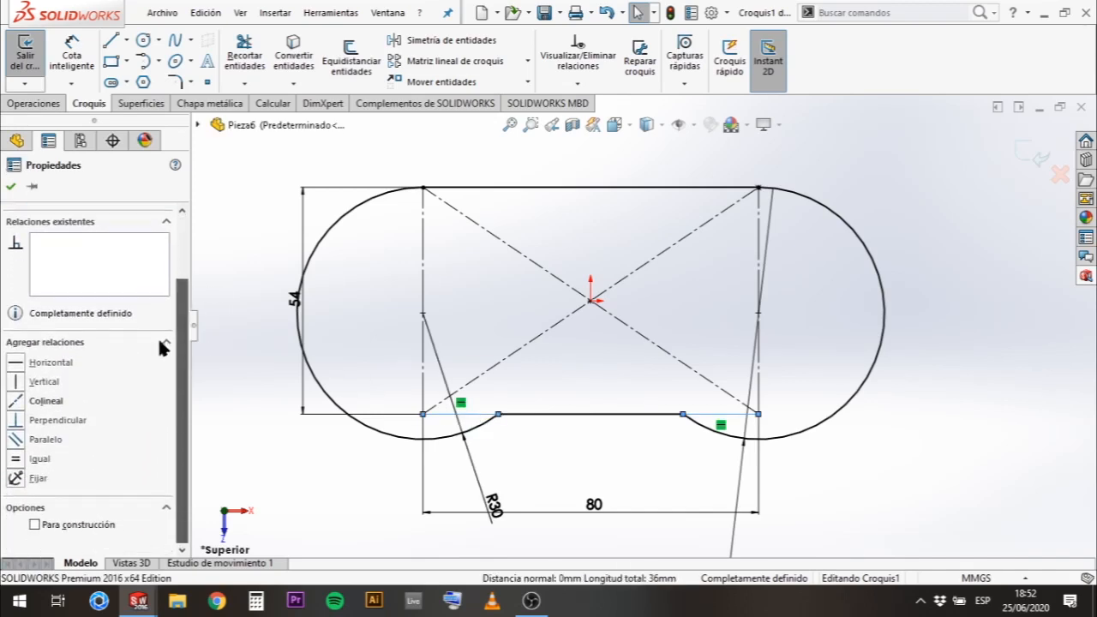
left_click(94, 526)
left_click(922, 293)
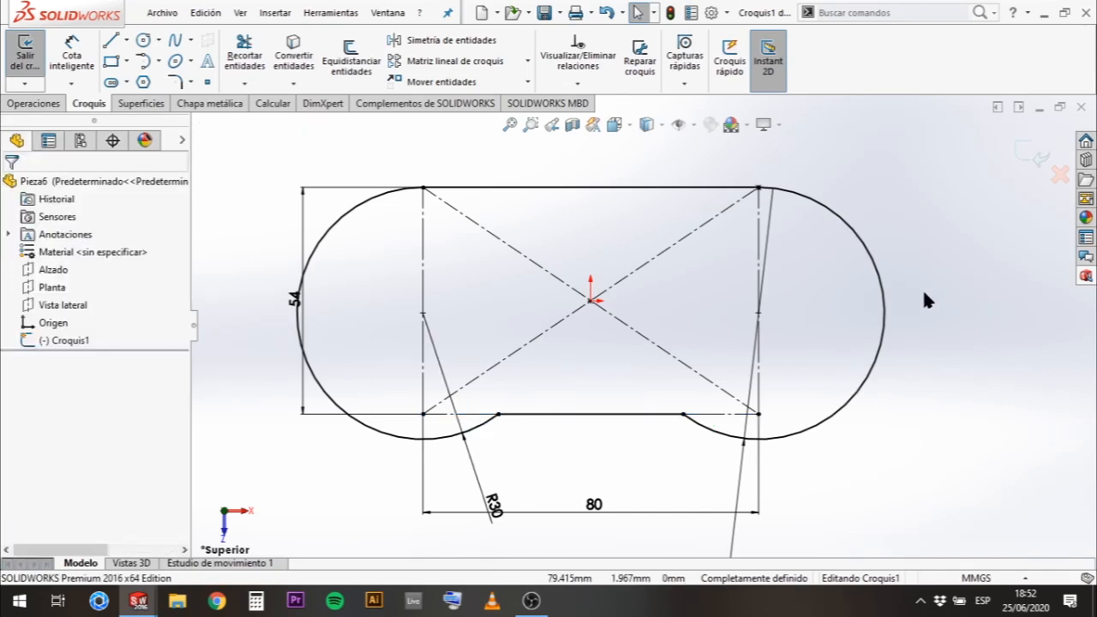
- Rearrange the dimensions outside the profile: 80 above it, R30 and 54 beside the left arc, and Ø60 beside the right arc
scroll(888, 296, "down", 3)
scroll(484, 393, "up", 5)
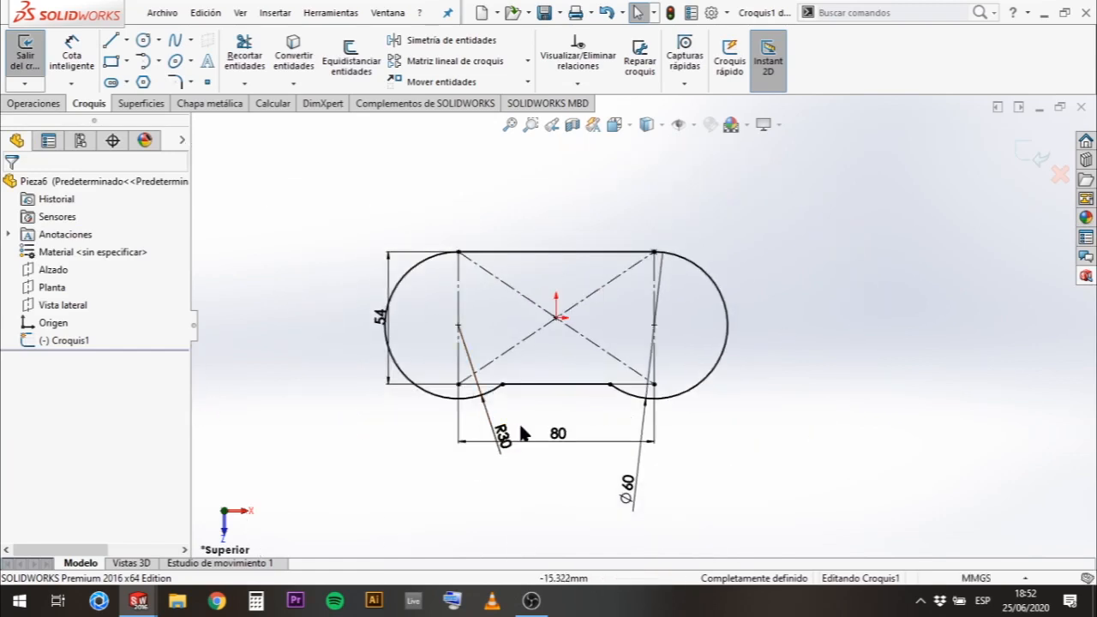
mouse_move(549, 437)
left_mouse_down()
mouse_move(561, 229)
mouse_move(549, 197)
left_mouse_up()
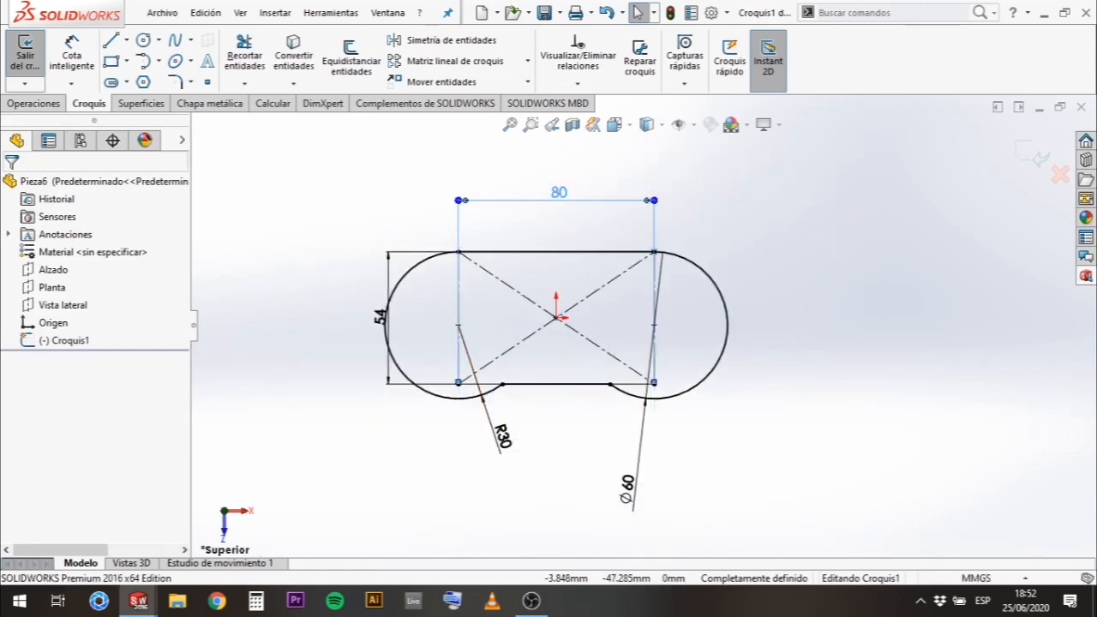
mouse_move(502, 445)
left_mouse_down()
mouse_move(345, 375)
mouse_move(301, 337)
mouse_move(280, 350)
left_mouse_up()
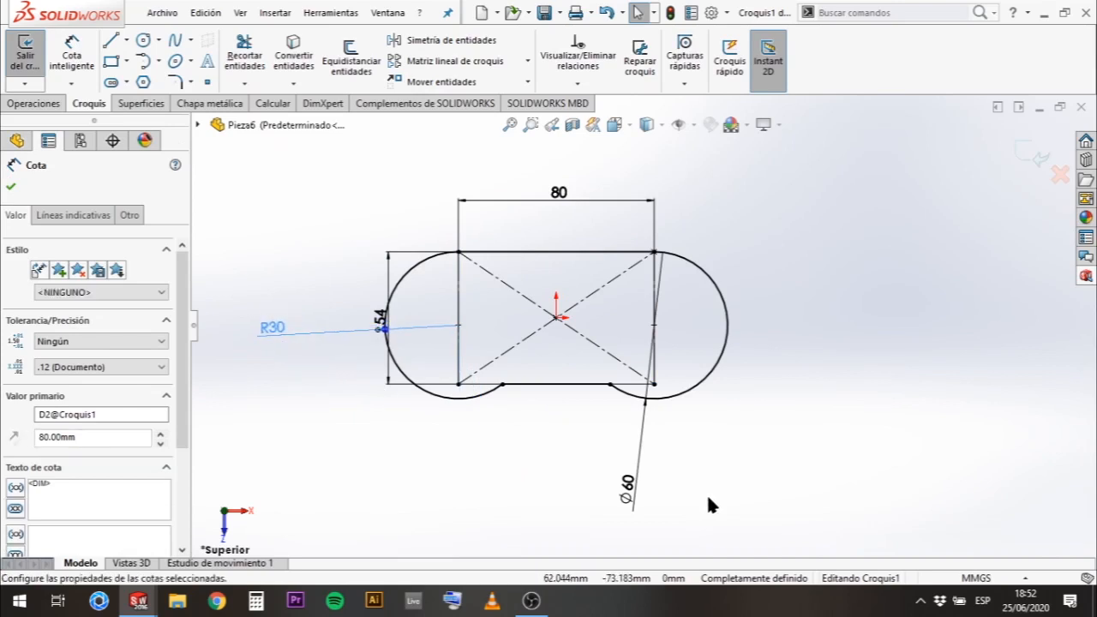
mouse_move(642, 502)
left_mouse_down()
mouse_move(768, 362)
mouse_move(772, 324)
mouse_move(758, 291)
mouse_move(783, 323)
mouse_move(776, 334)
left_mouse_up()
left_click_drag(292, 328, 286, 319)
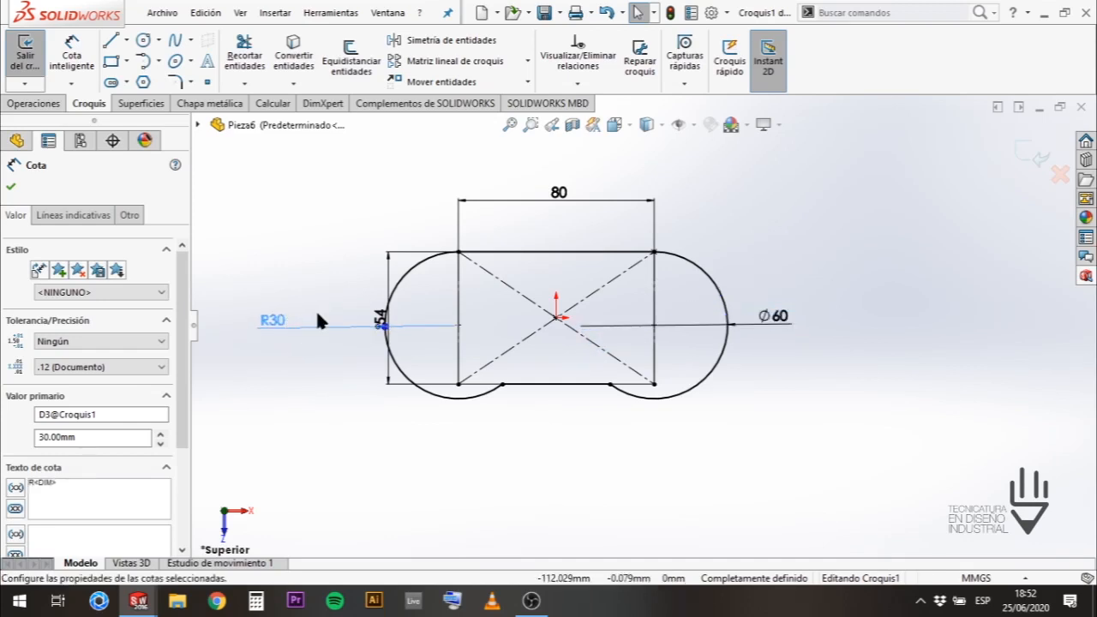
left_click(776, 319)
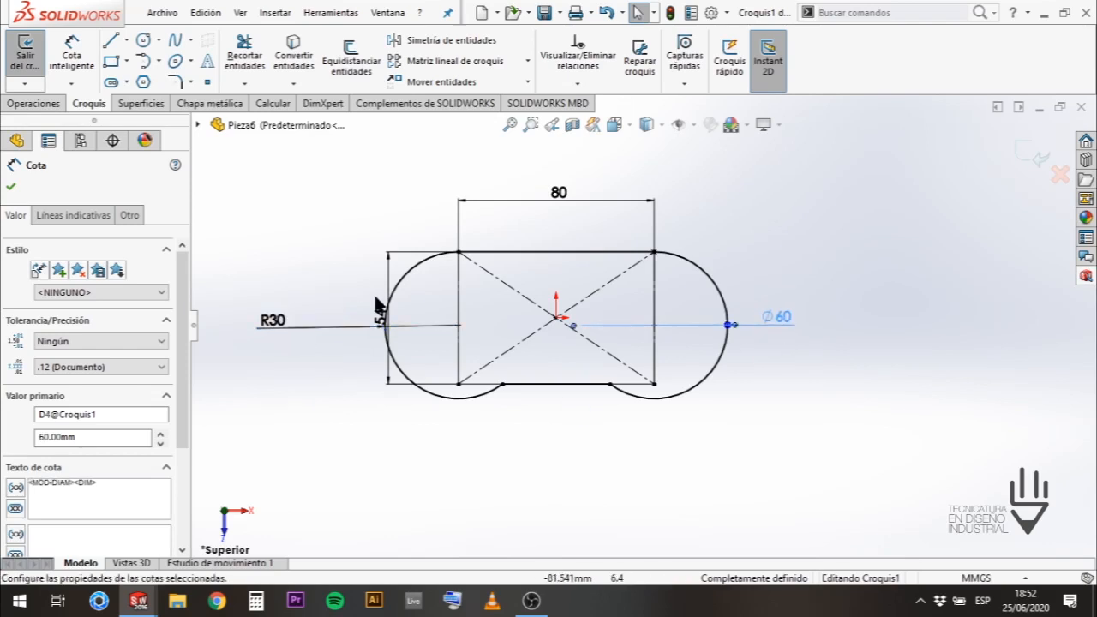
left_click_drag(380, 316, 345, 312)
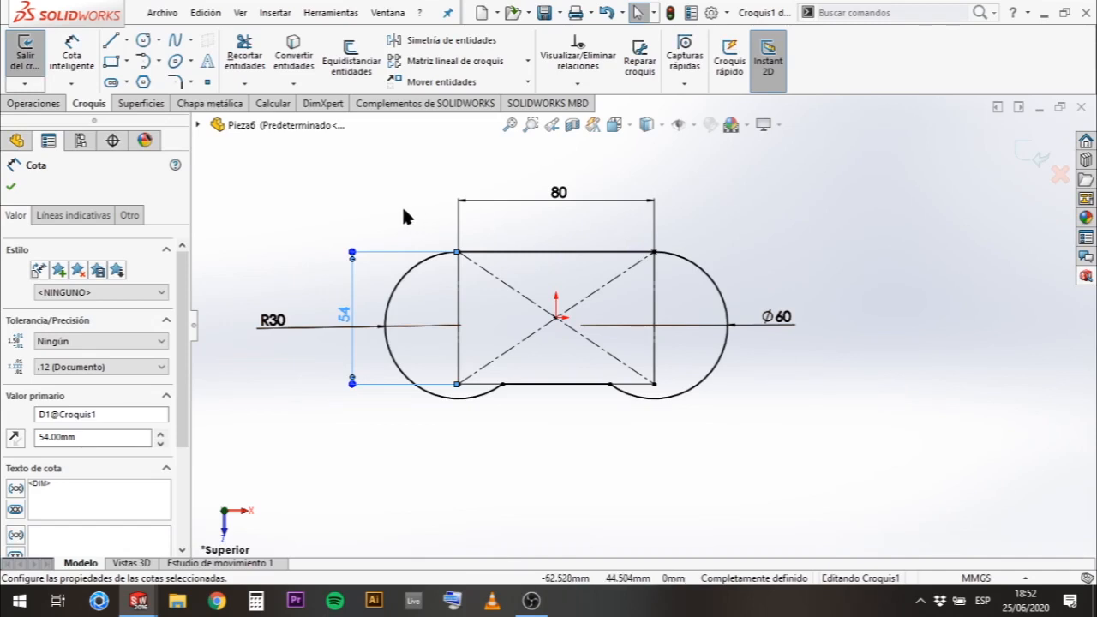
left_click(35, 104)
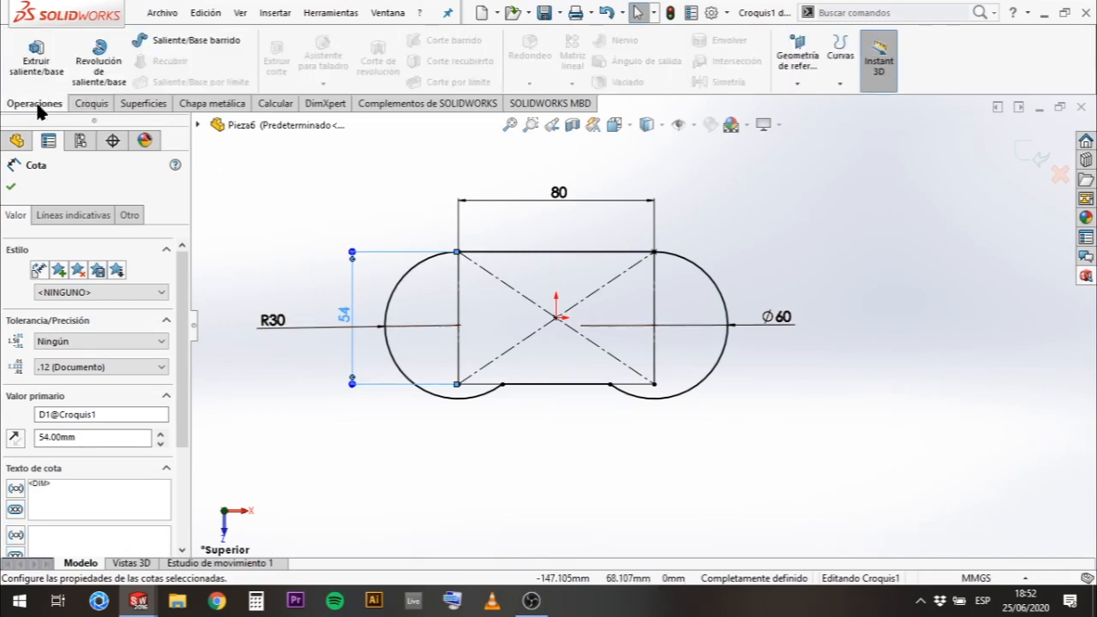
left_click(36, 58)
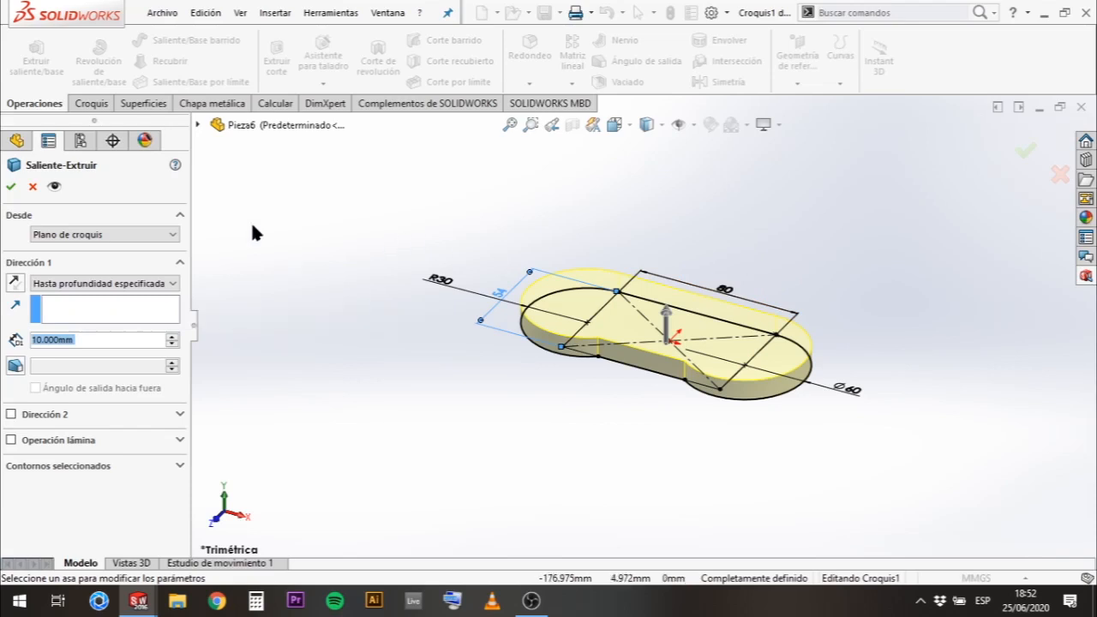
left_click(32, 185)
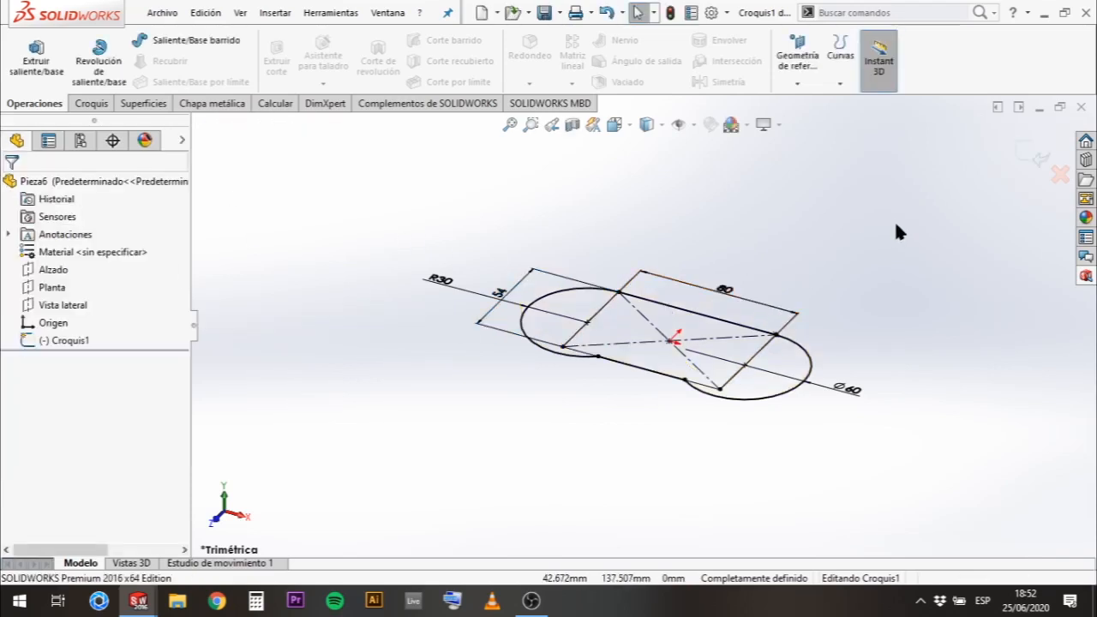
middle_click_drag(584, 216, 576, 256)
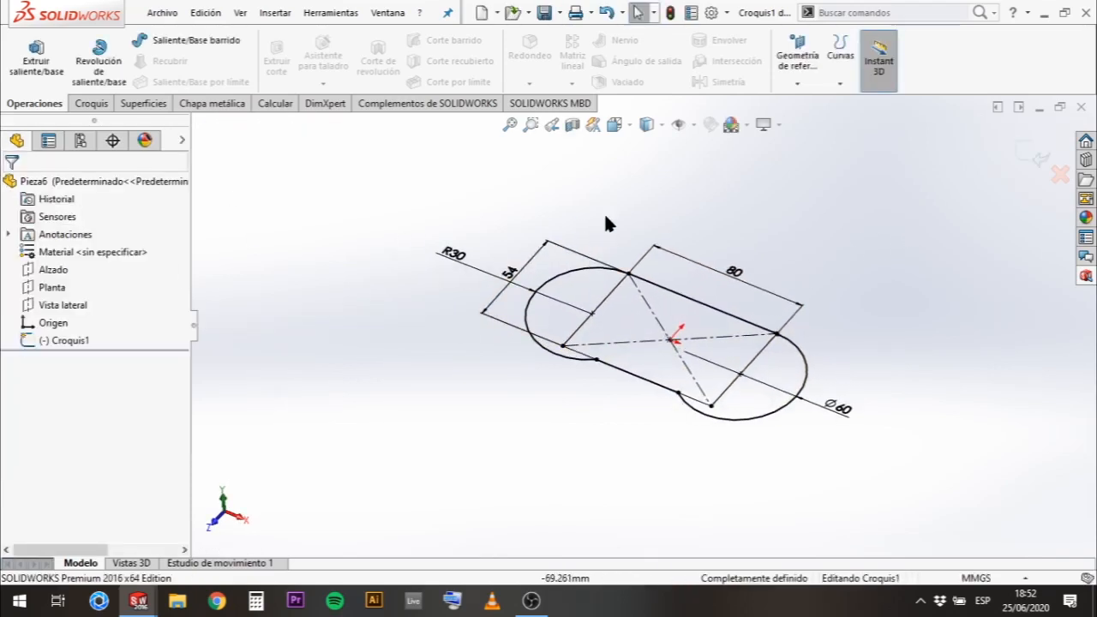
mouse_move(699, 195)
middle_mouse_down()
mouse_move(730, 227)
mouse_move(692, 316)
mouse_move(672, 295)
mouse_move(654, 303)
mouse_move(735, 271)
mouse_move(783, 353)
mouse_move(733, 359)
mouse_move(718, 382)
middle_mouse_up()
key("alt")
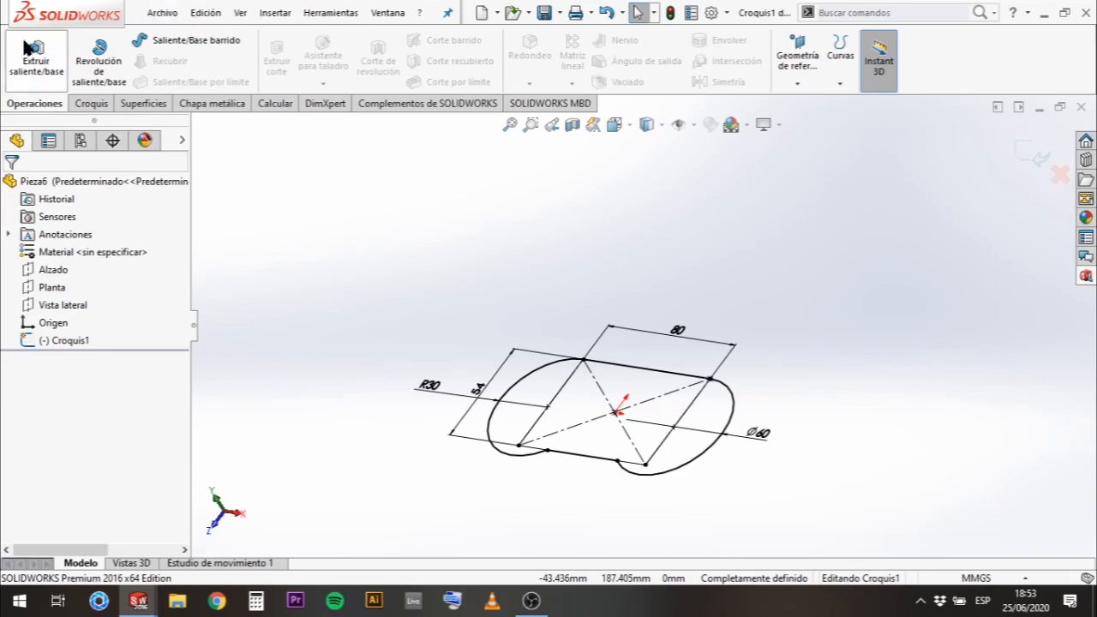
left_click(89, 105)
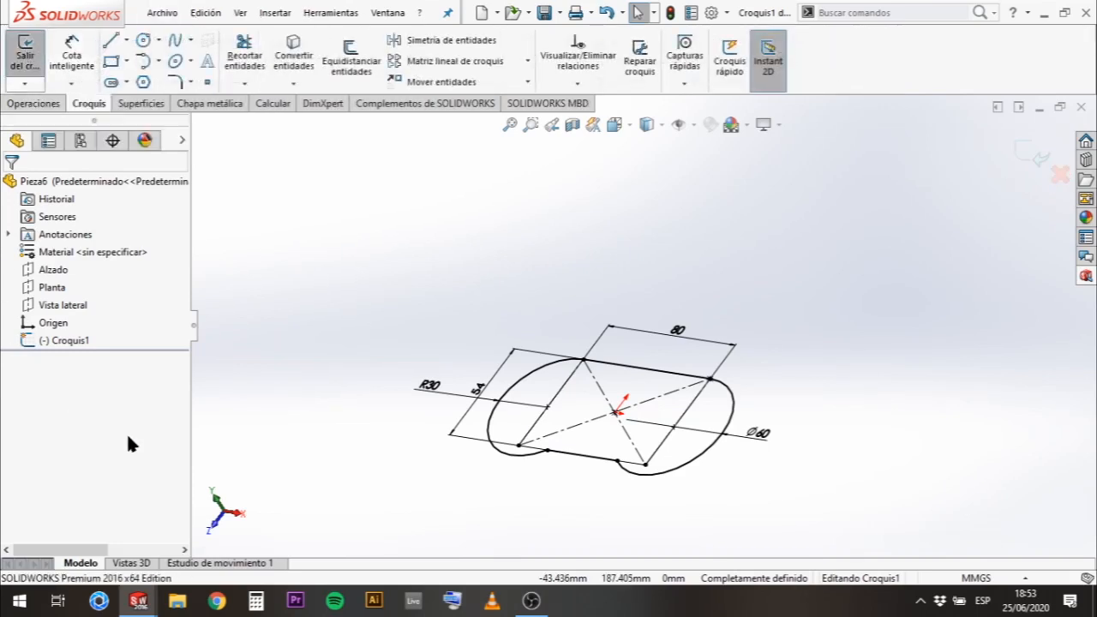
mouse_move(453, 304)
middle_mouse_down()
mouse_move(465, 277)
mouse_move(491, 306)
middle_mouse_up()
mouse_move(743, 285)
middle_mouse_down()
mouse_move(823, 277)
mouse_move(778, 360)
mouse_move(759, 369)
middle_mouse_up()
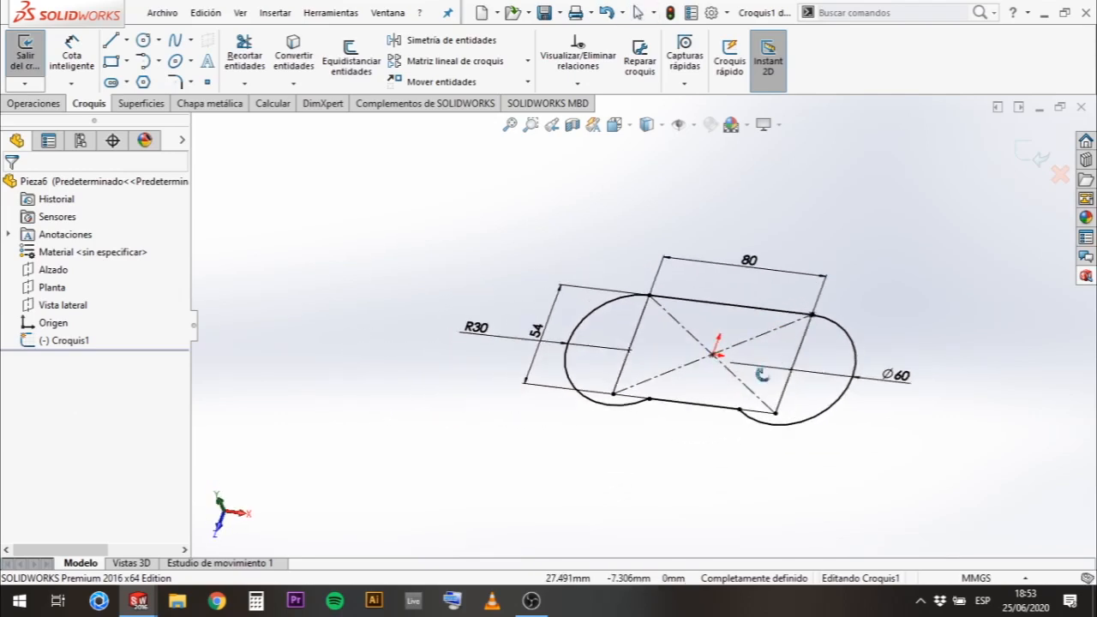
- Extrude the closed profile 22 mm about the mid-plane and clear the selection
left_click(47, 101)
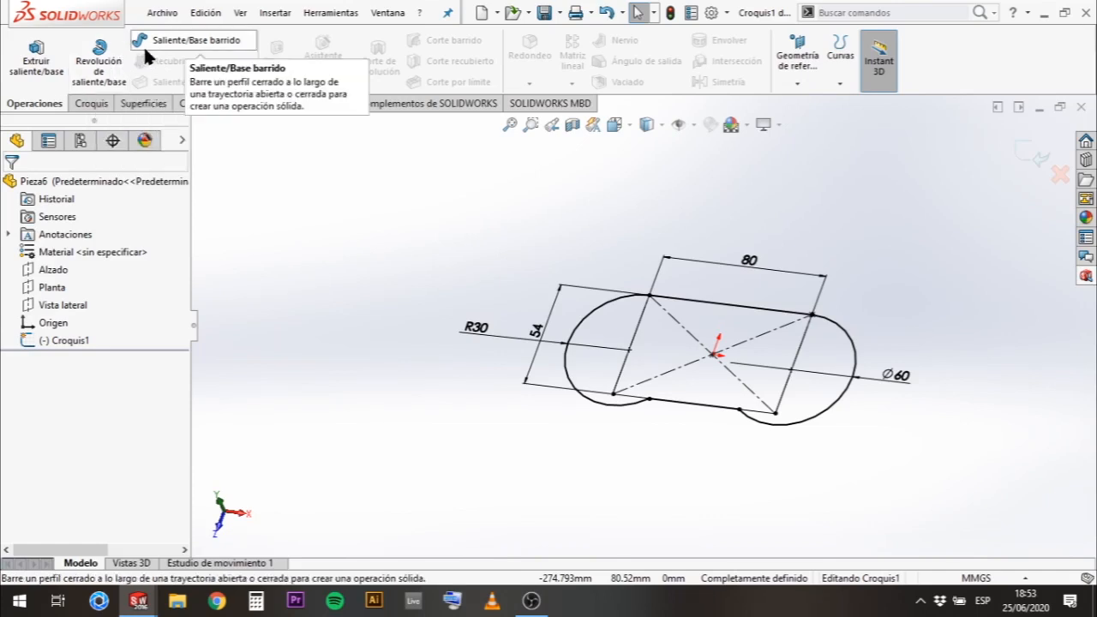
left_click(49, 65)
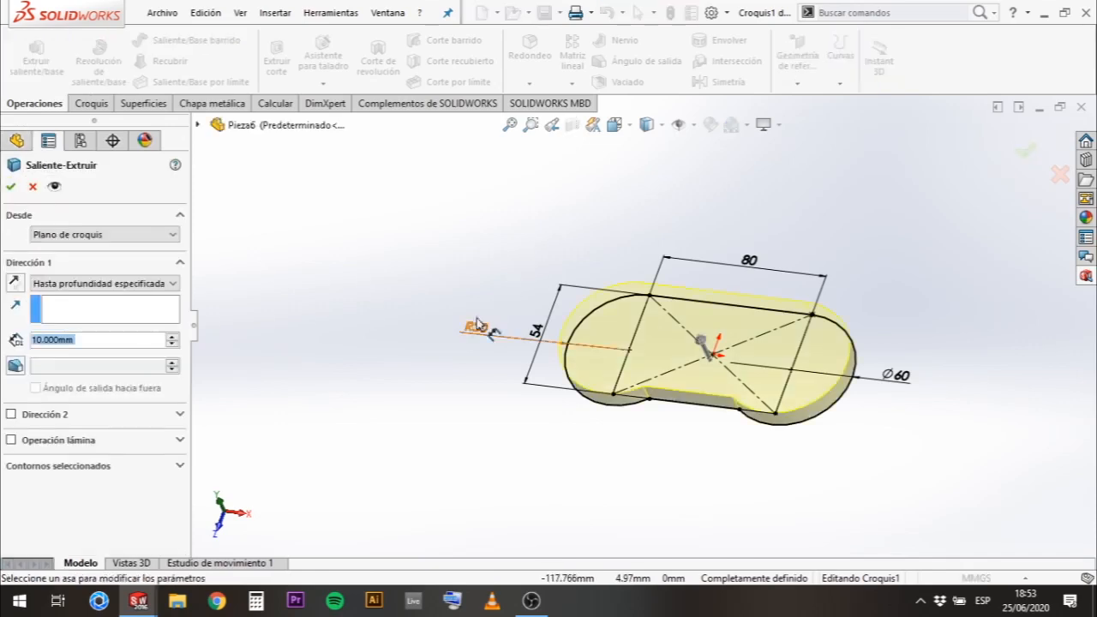
middle_click_drag(609, 439, 618, 399)
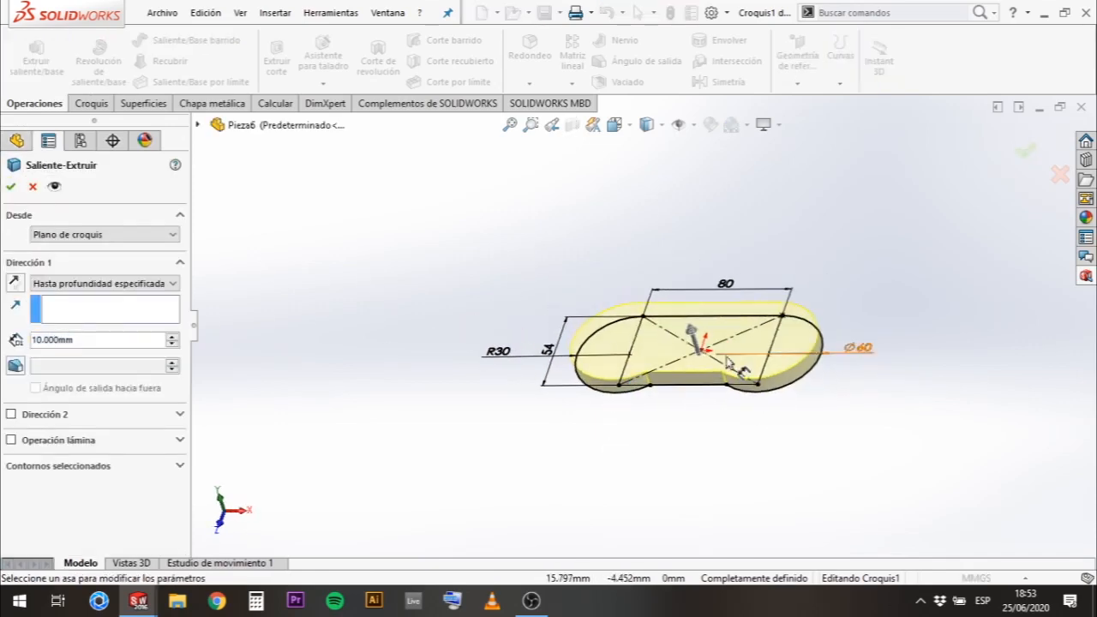
scroll(737, 366, "down", 4)
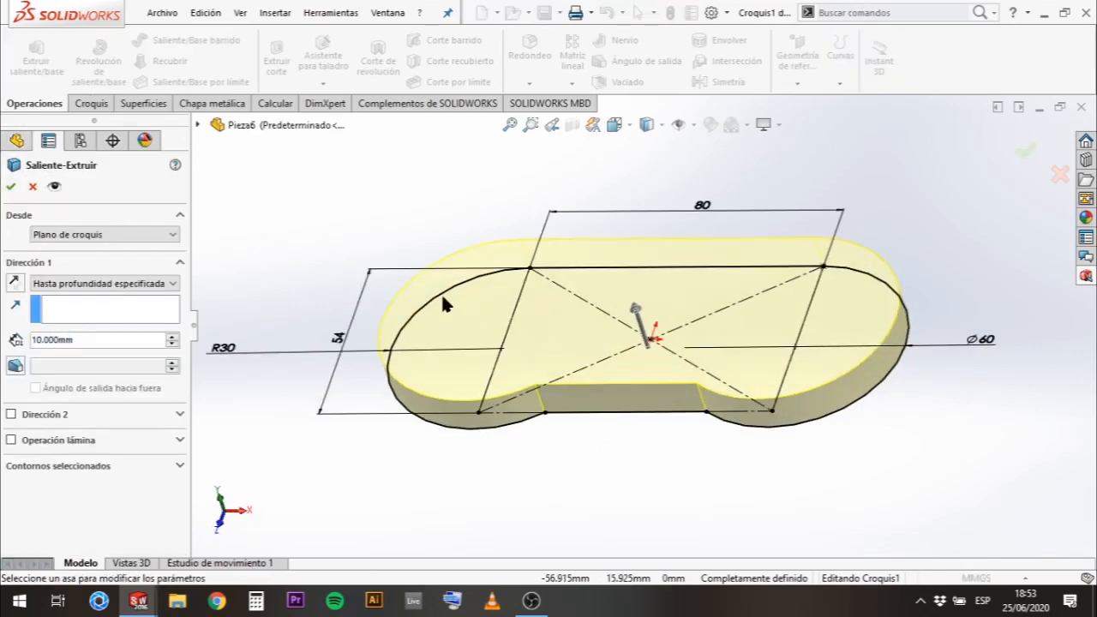
left_click(168, 287)
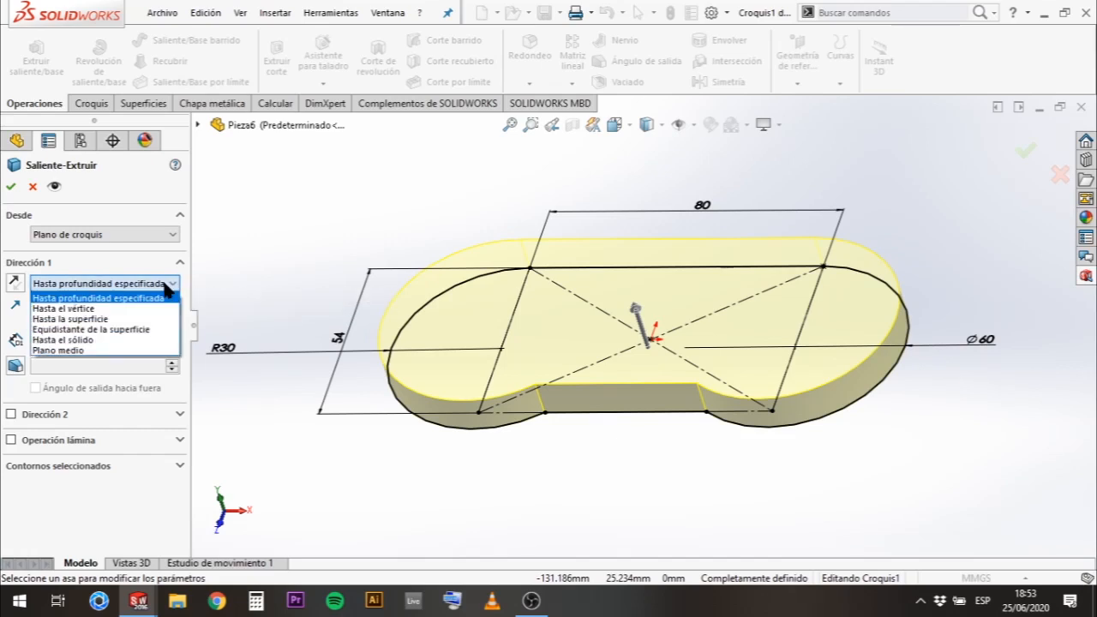
left_click(167, 287)
left_click(41, 284)
left_click(75, 351)
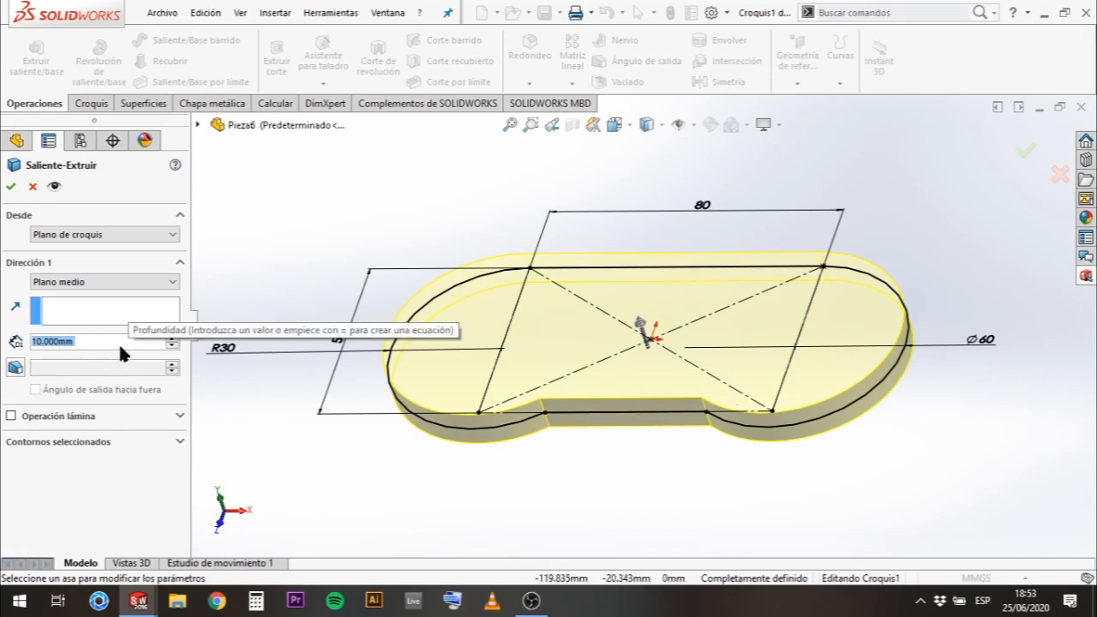
type("22")
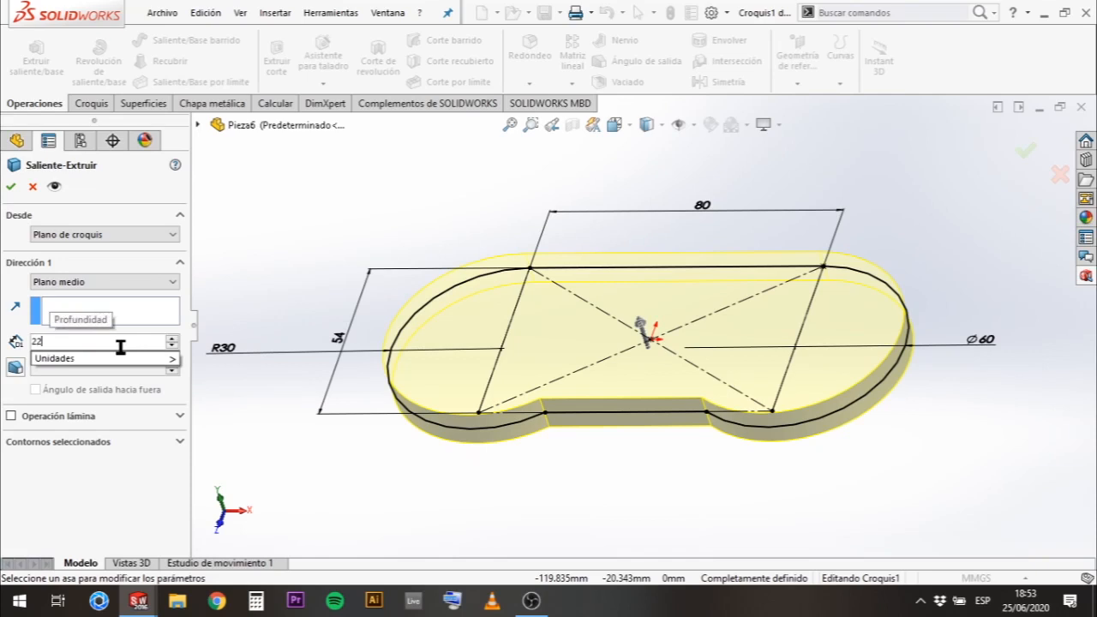
key("Return")
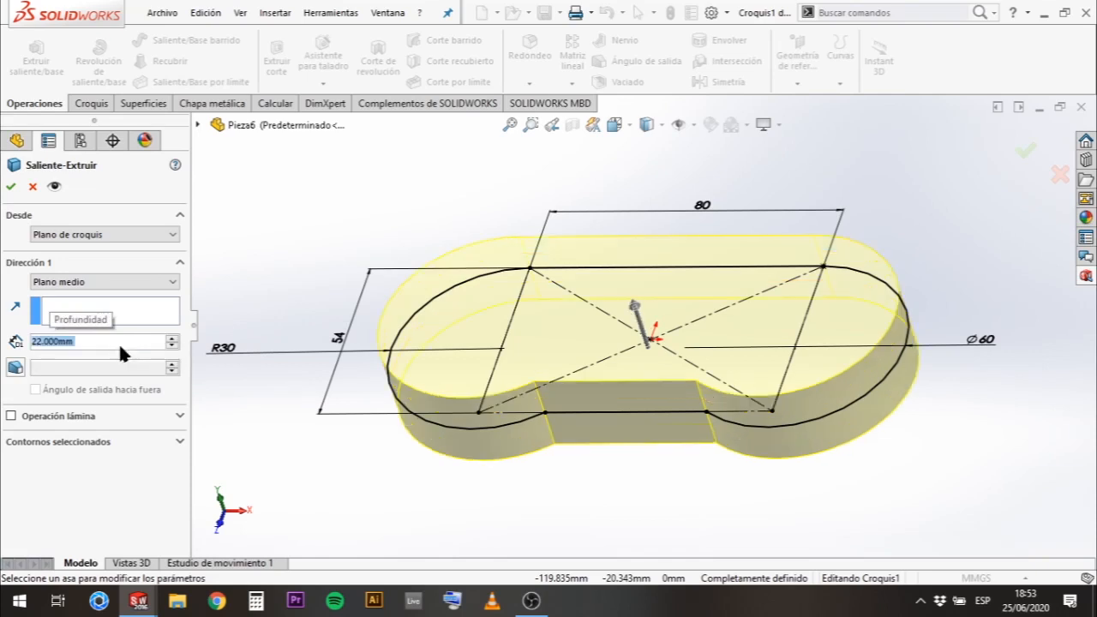
left_click(10, 186)
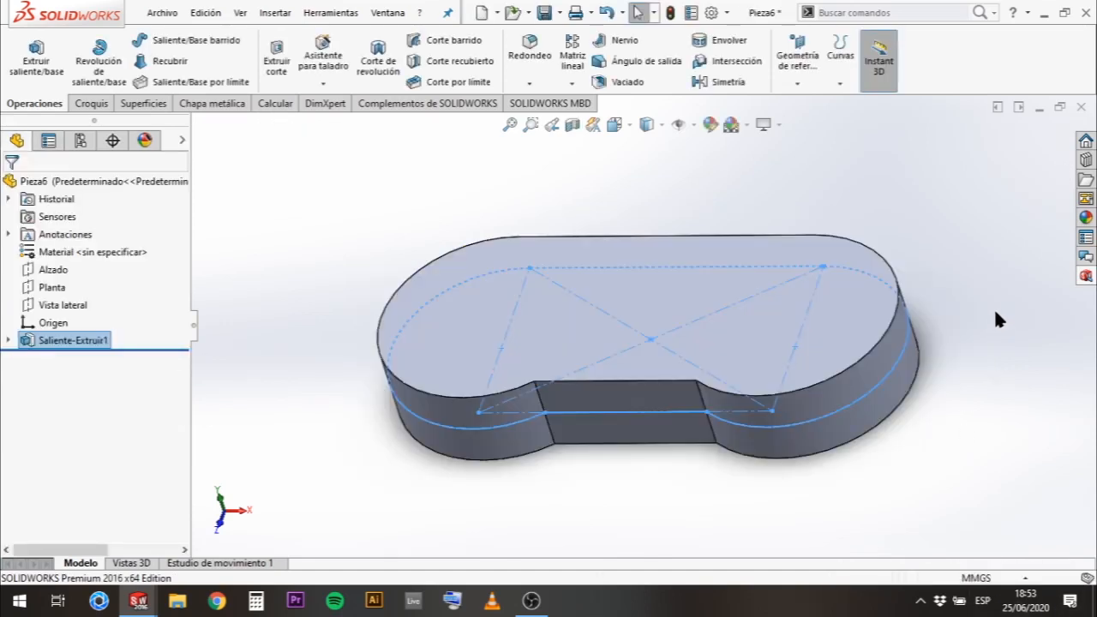
mouse_move(994, 314)
middle_mouse_down()
mouse_move(953, 335)
mouse_move(949, 362)
middle_mouse_up()
left_click(949, 363)
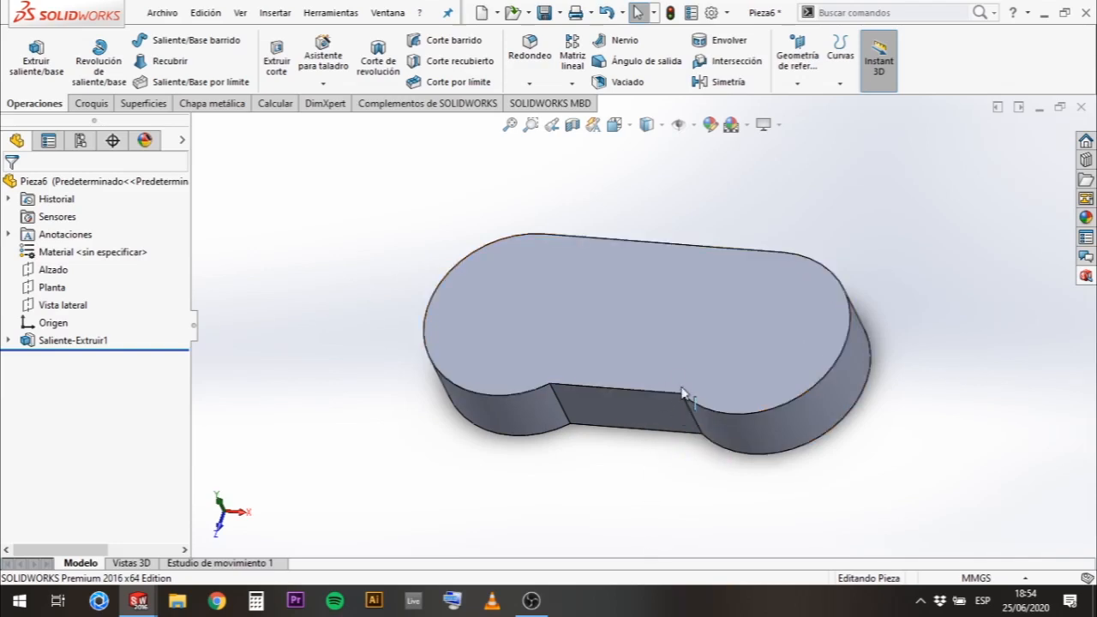
- Fillet the two vertical edges where the straight front recess meets the arcs with a 12 mm radius
scroll(624, 310, "down", 2)
scroll(623, 310, "down", 1)
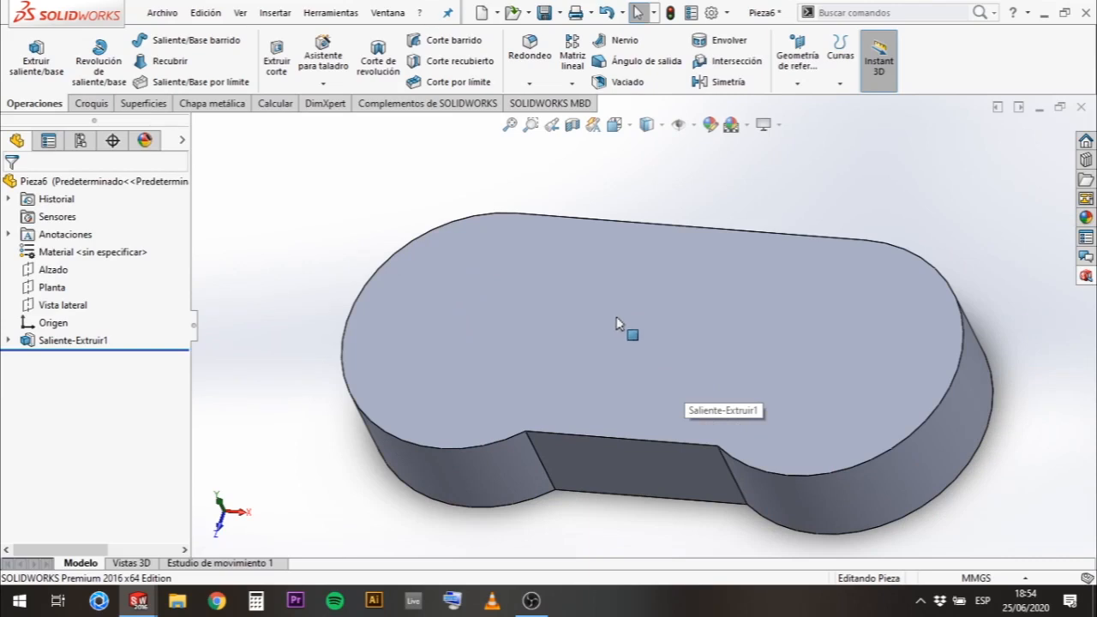
scroll(617, 317, "up", 1)
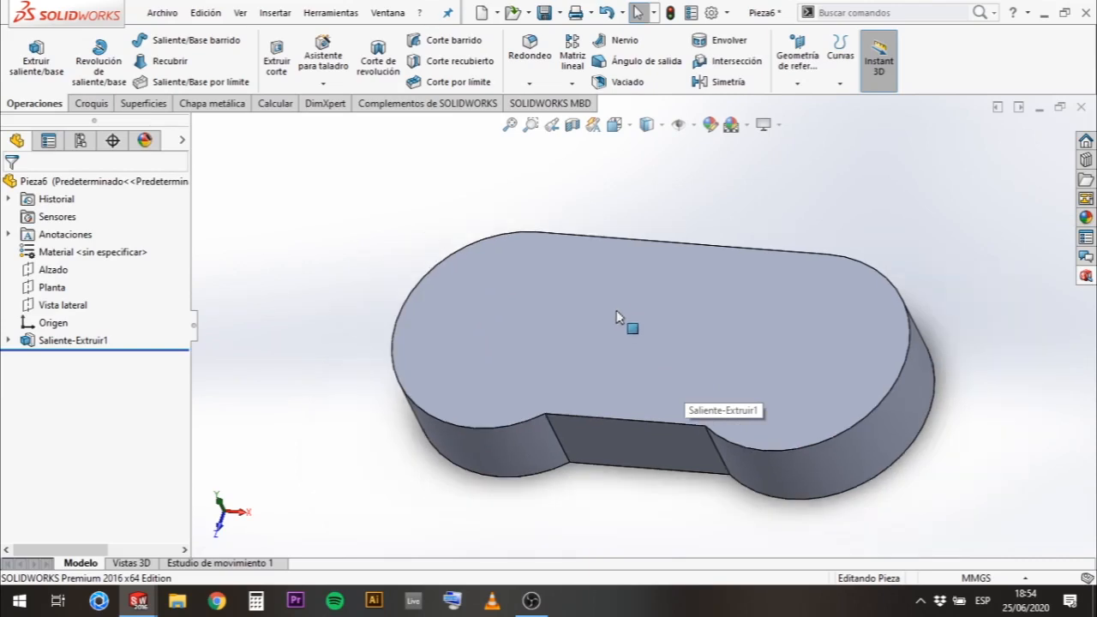
left_click(527, 55)
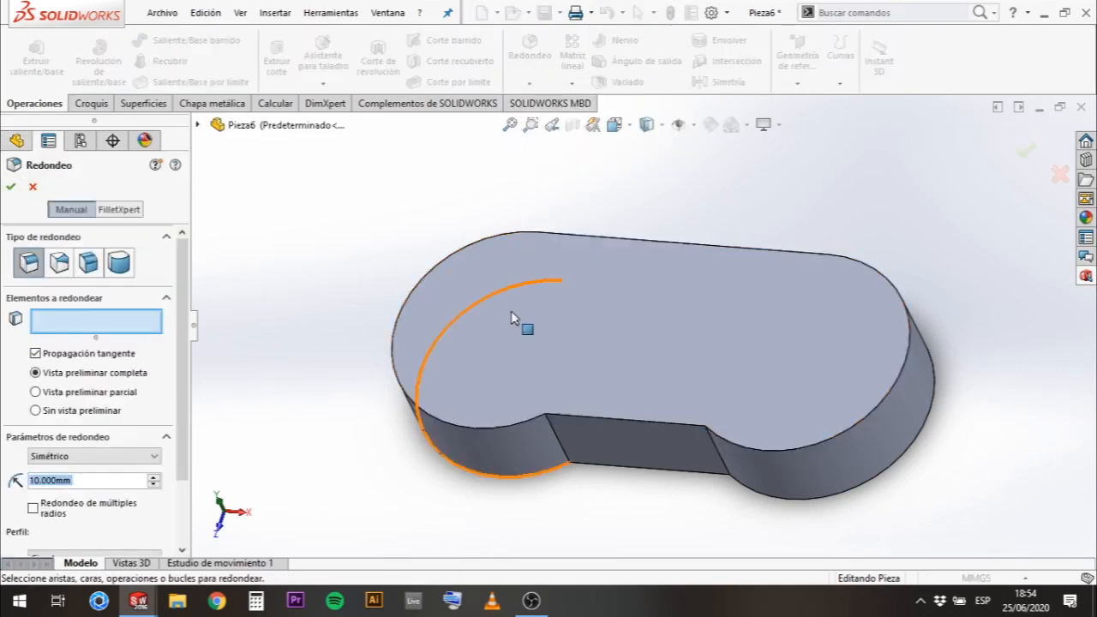
left_click(557, 438)
left_click(709, 461)
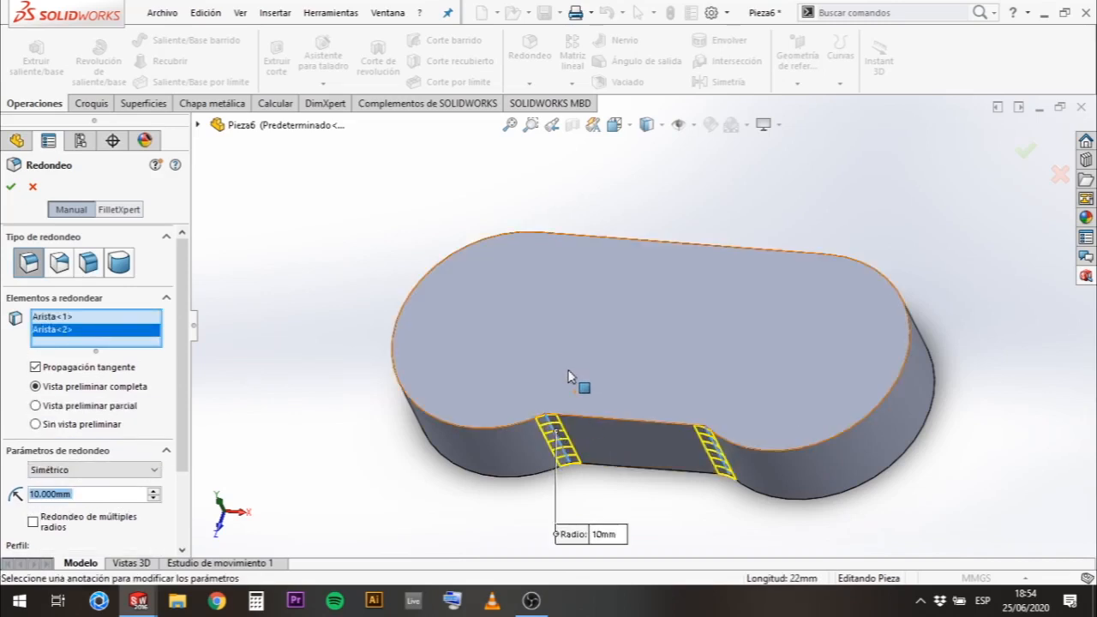
middle_click_drag(569, 370, 600, 468)
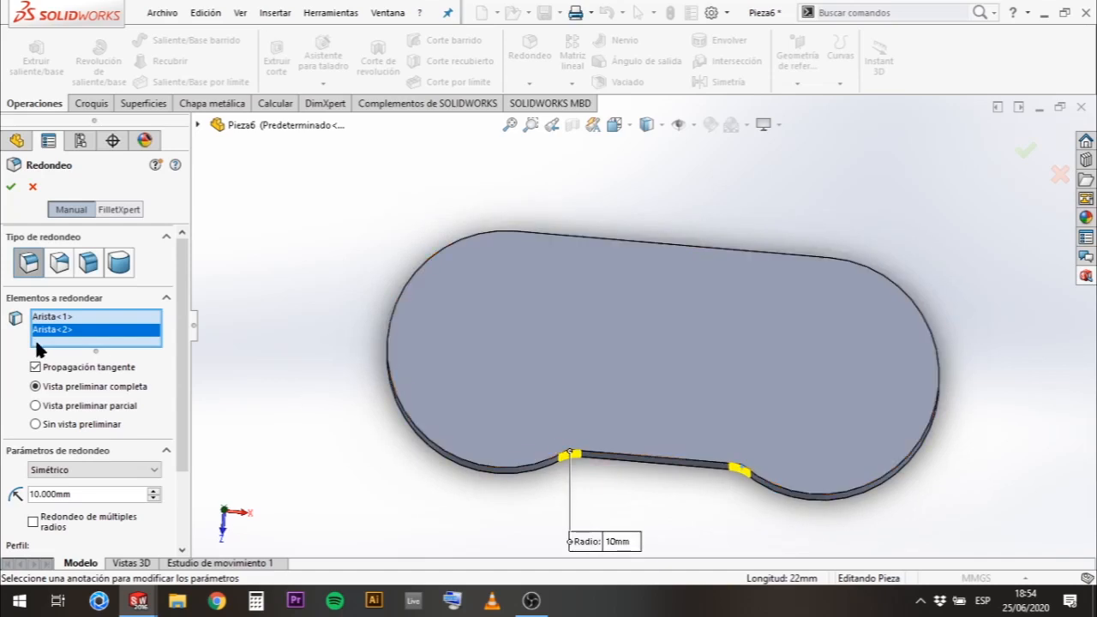
double_click(87, 495)
left_click(86, 495)
double_click(86, 495)
type("12")
key("Return")
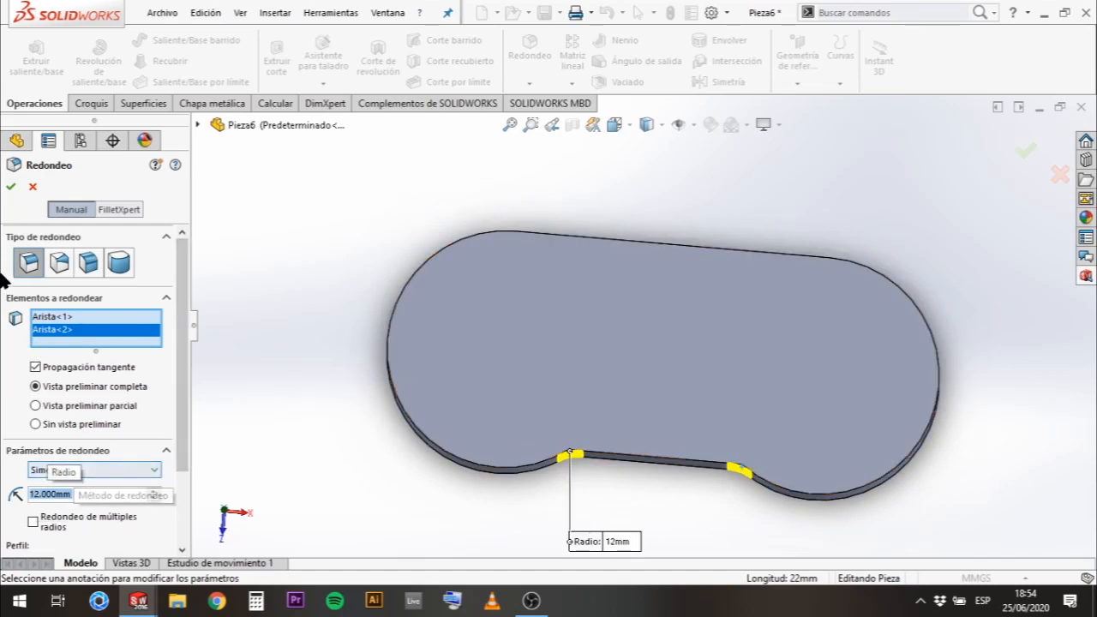
left_click(12, 189)
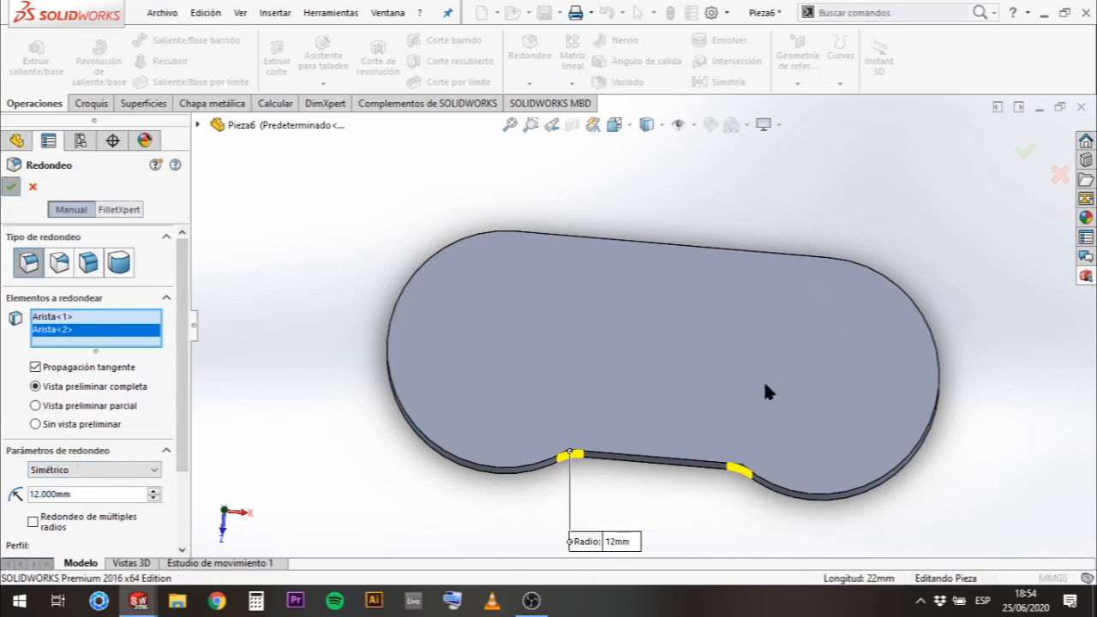
- Start a fillet on the tangent upper edge loop of the body and set its radius to 3.5 mm
scroll(710, 445, "up", 3)
scroll(712, 435, "down", 5)
middle_click_drag(692, 406, 527, 126)
scroll(636, 388, "up", 5)
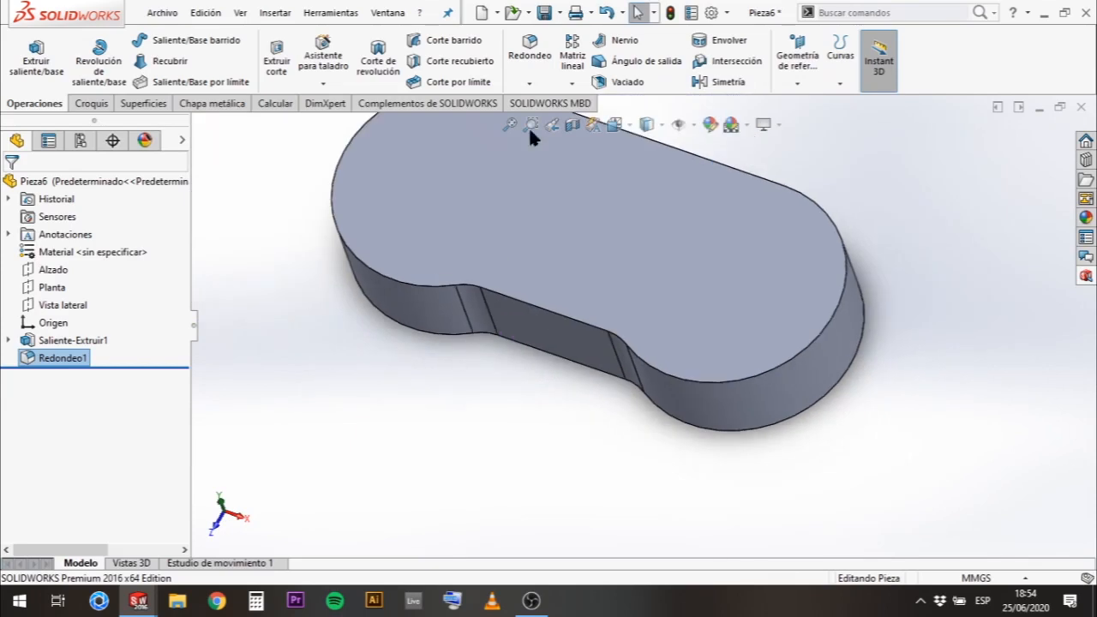
middle_click_drag(592, 302, 580, 246)
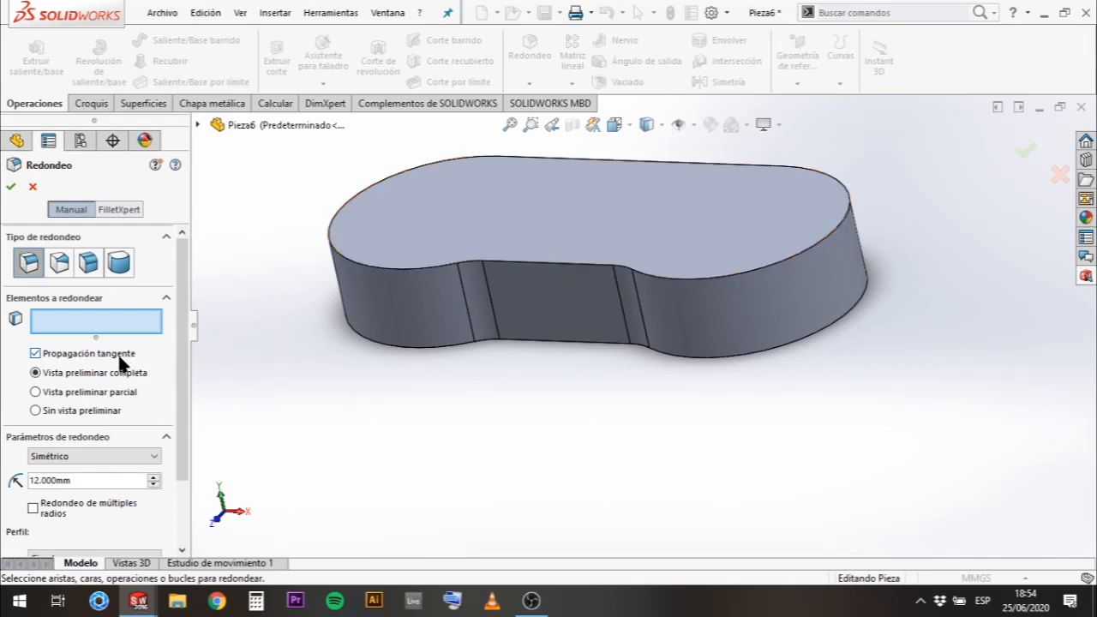
left_click(403, 274)
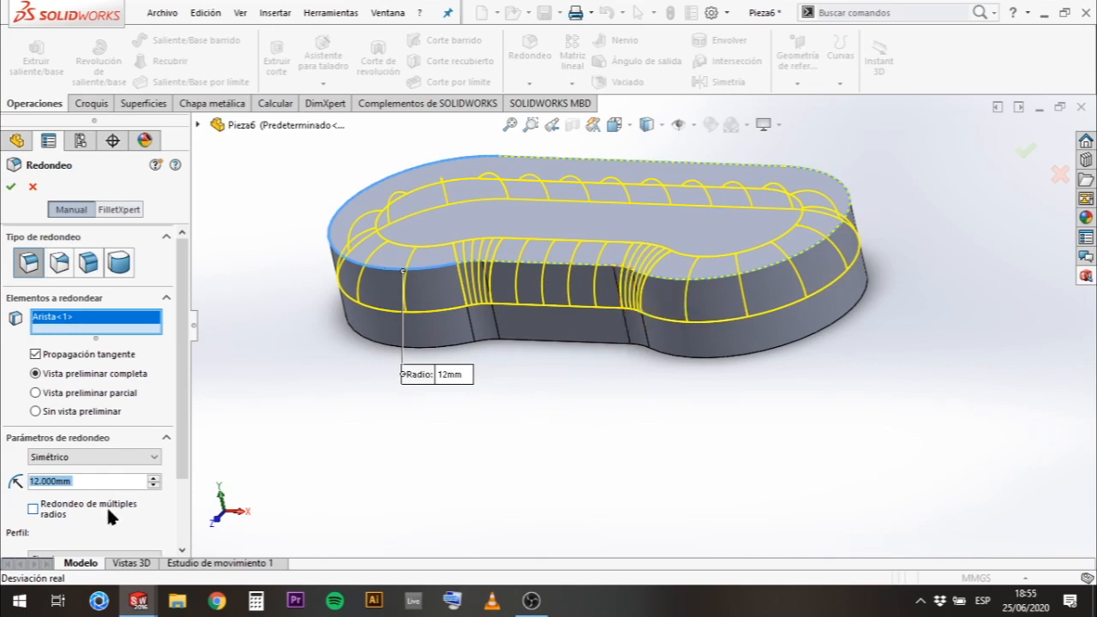
type("3")
key("Return")
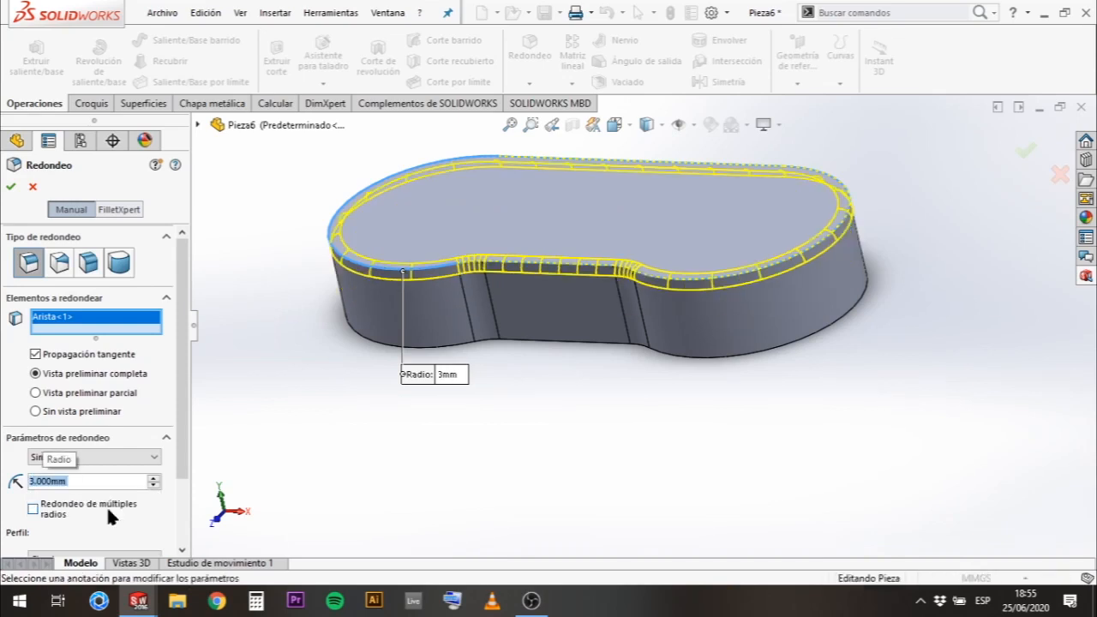
type("3.5")
key("Return")
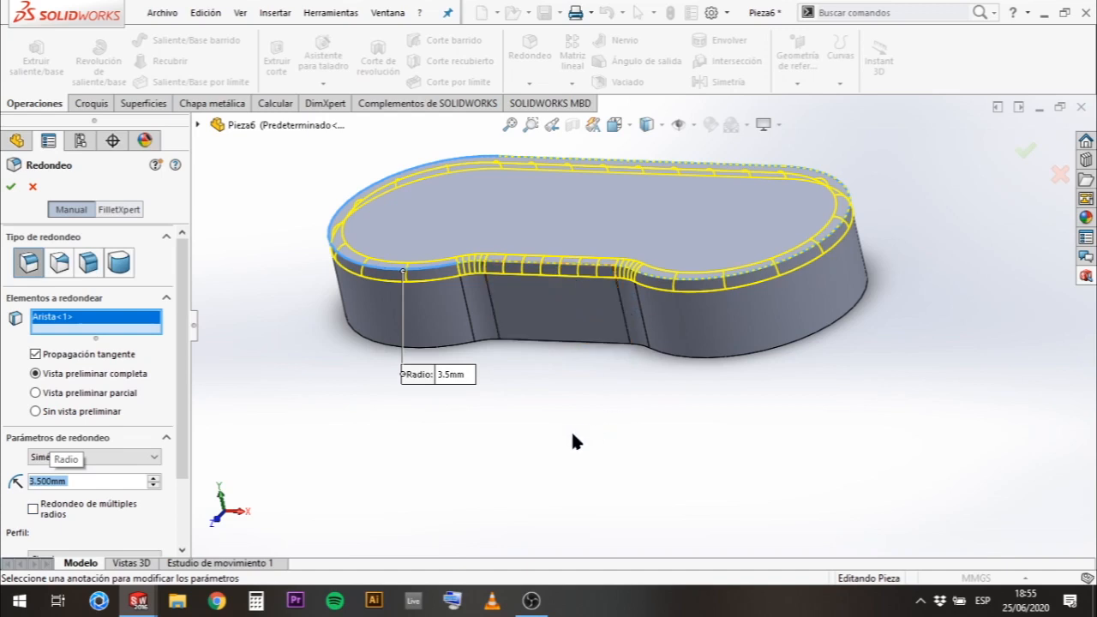
- Add the body's bottom face to the fillet selection and apply the fillet
middle_click_drag(552, 424, 586, 347)
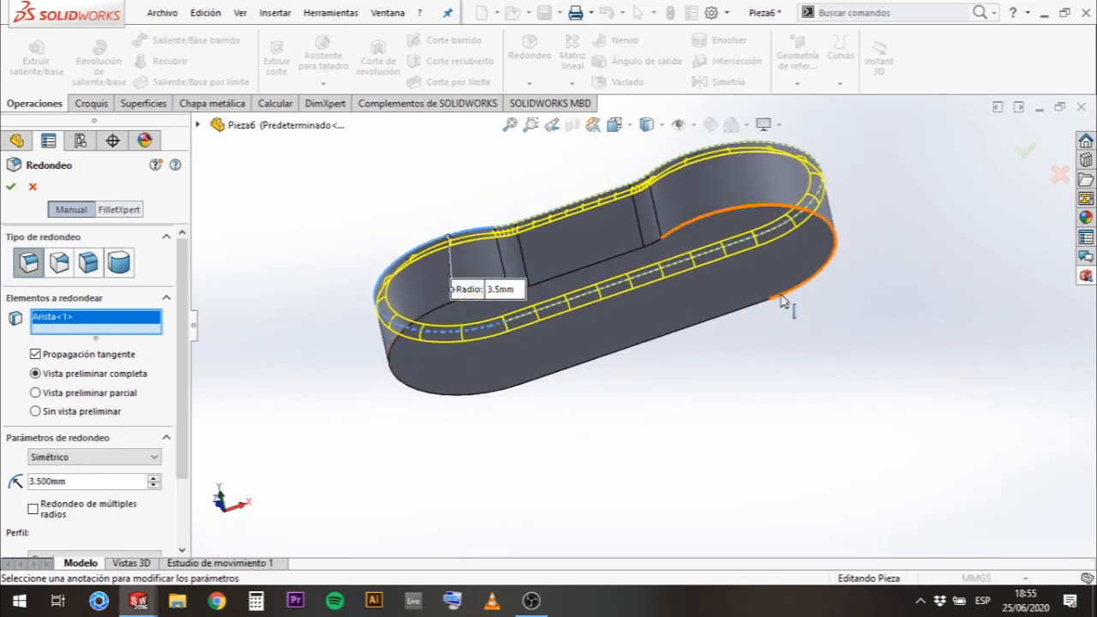
middle_click_drag(794, 312, 656, 337)
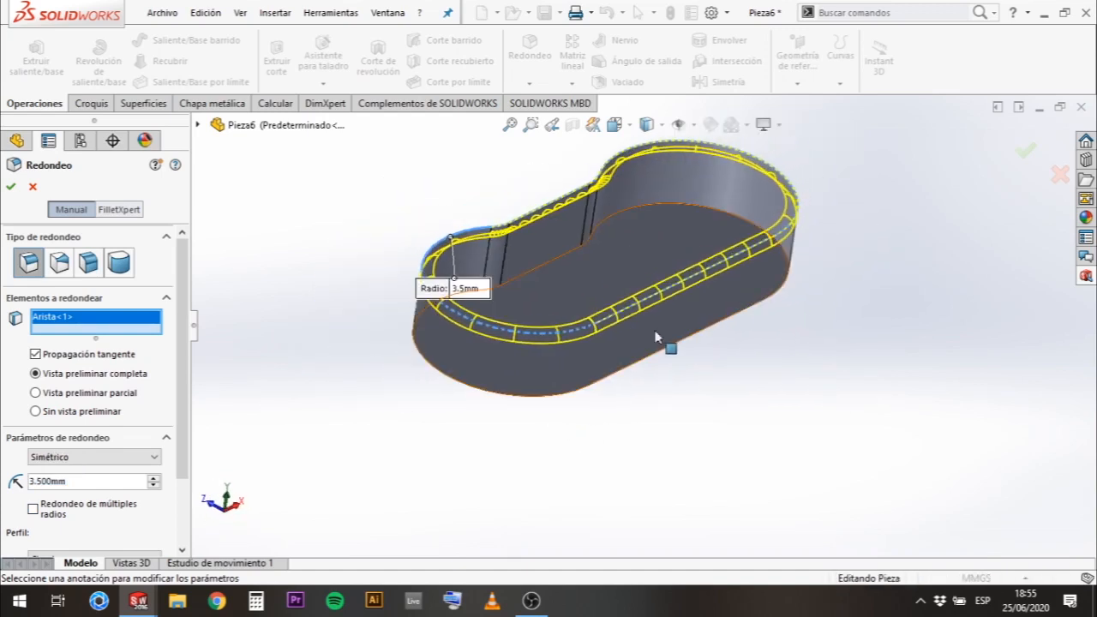
left_click(658, 260)
middle_click_drag(356, 225, 381, 426)
middle_click_drag(506, 231, 632, 317)
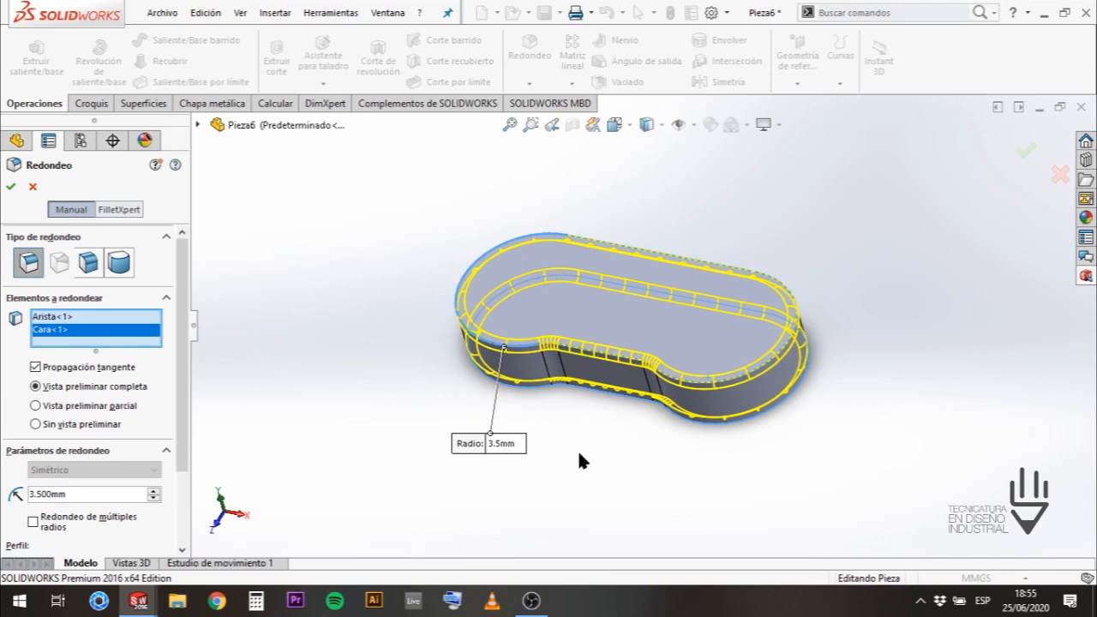
middle_click_drag(567, 402, 544, 440)
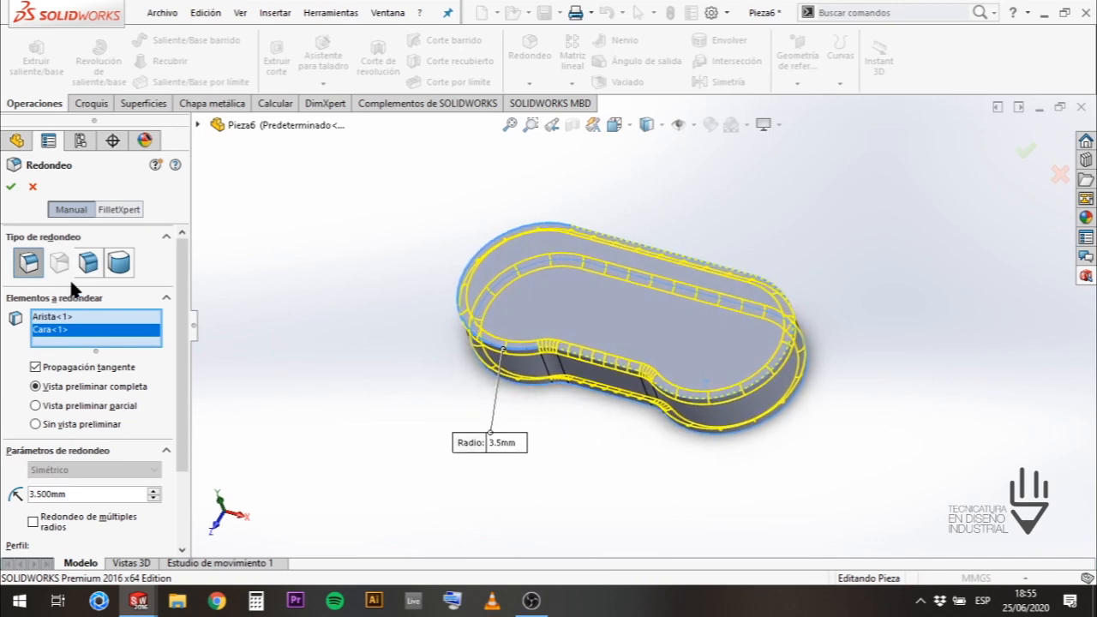
left_click(10, 188)
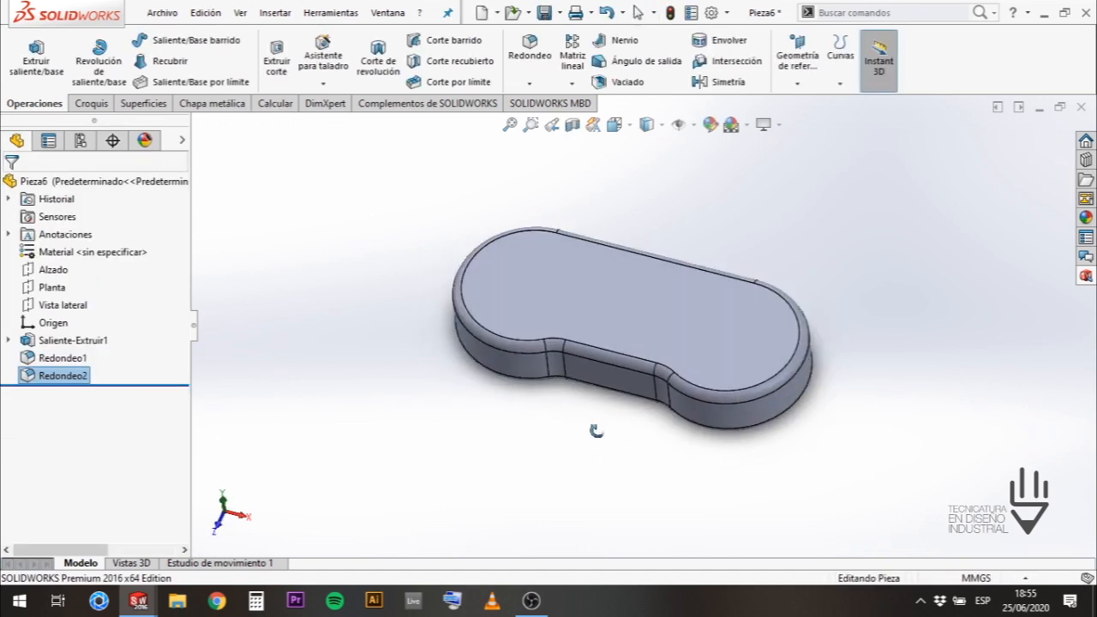
scroll(600, 349, "down", 3)
scroll(624, 343, "up", 3)
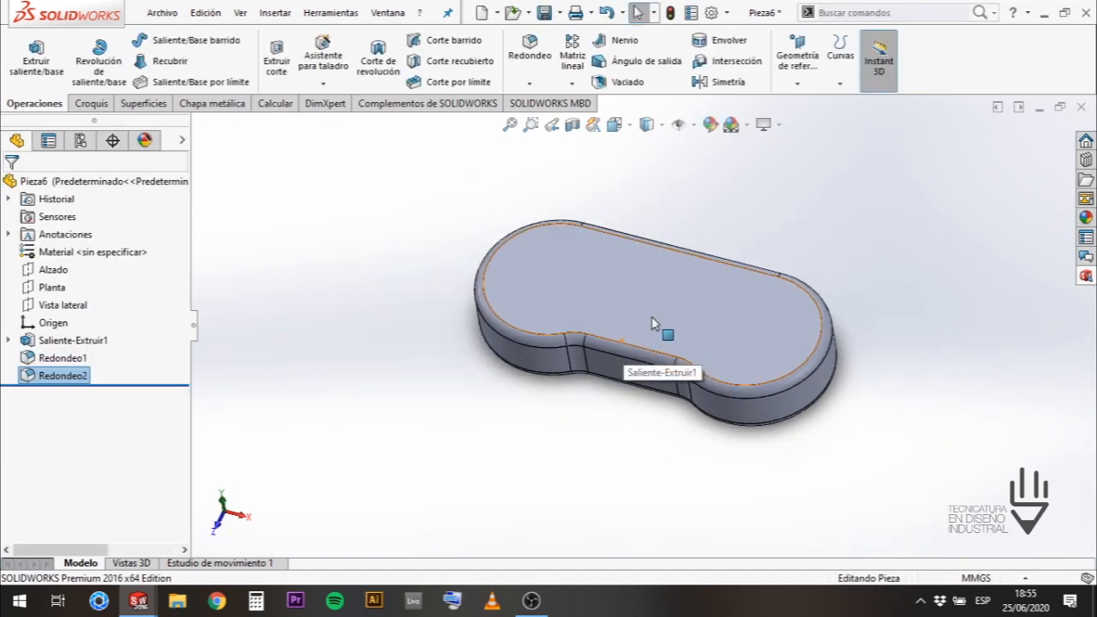
scroll(656, 323, "down", 2)
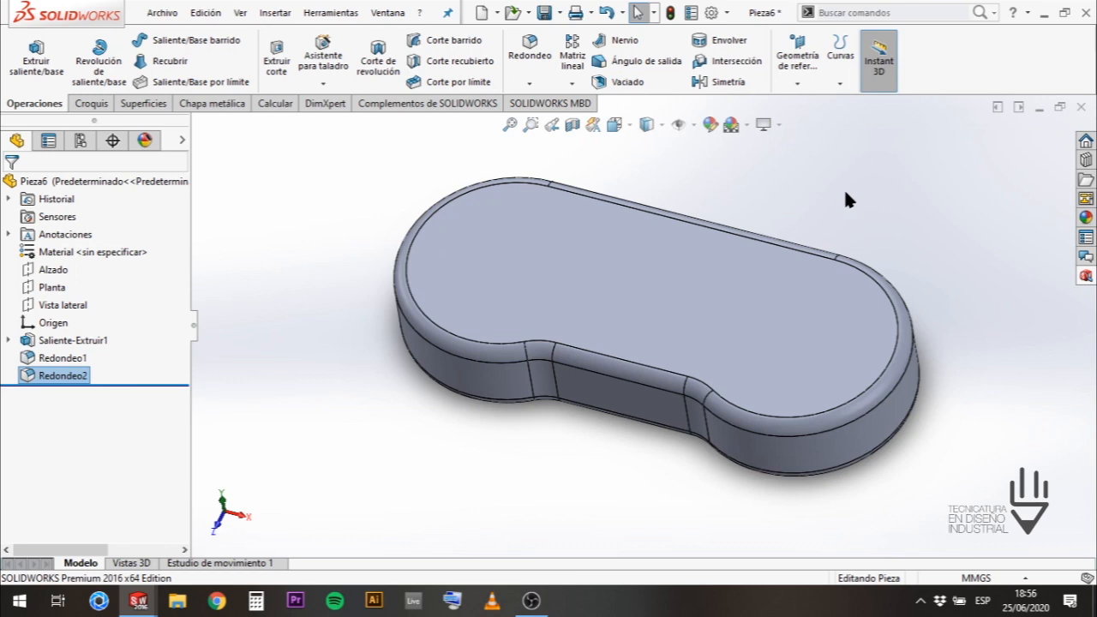
key("alt")
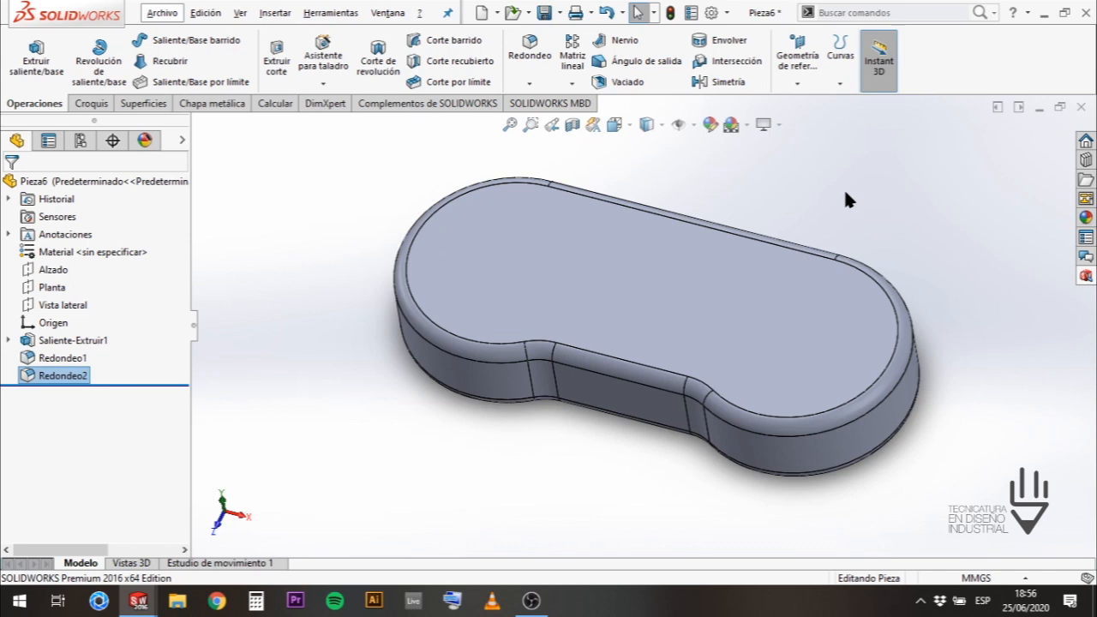